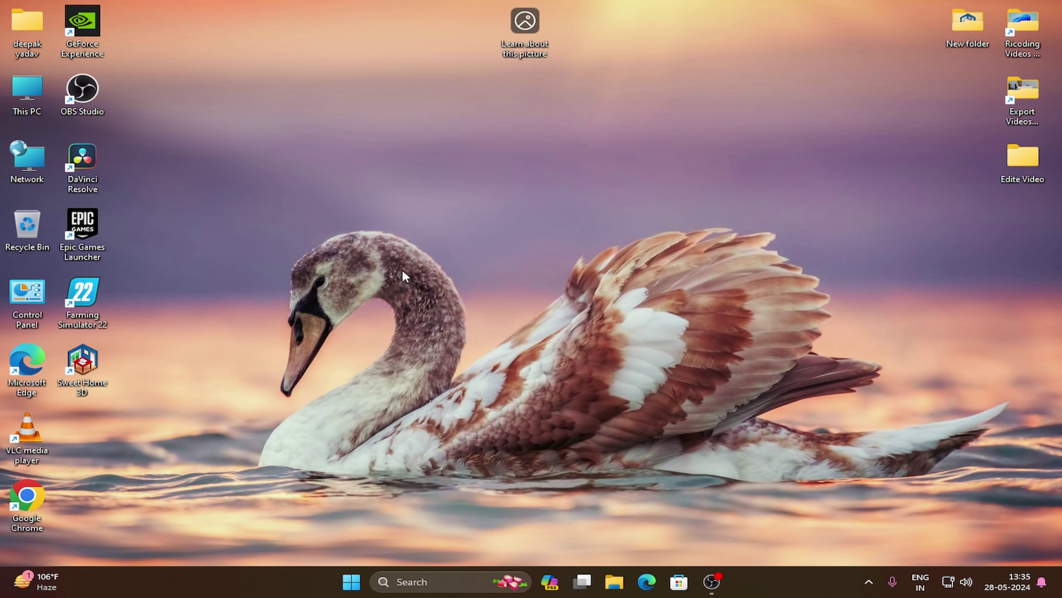
- Confirm in This PC that the 57.6 GB USB Drive (G:) is empty, then close Explorer
{"action": "double_click", "coordinate": [27, 90]}
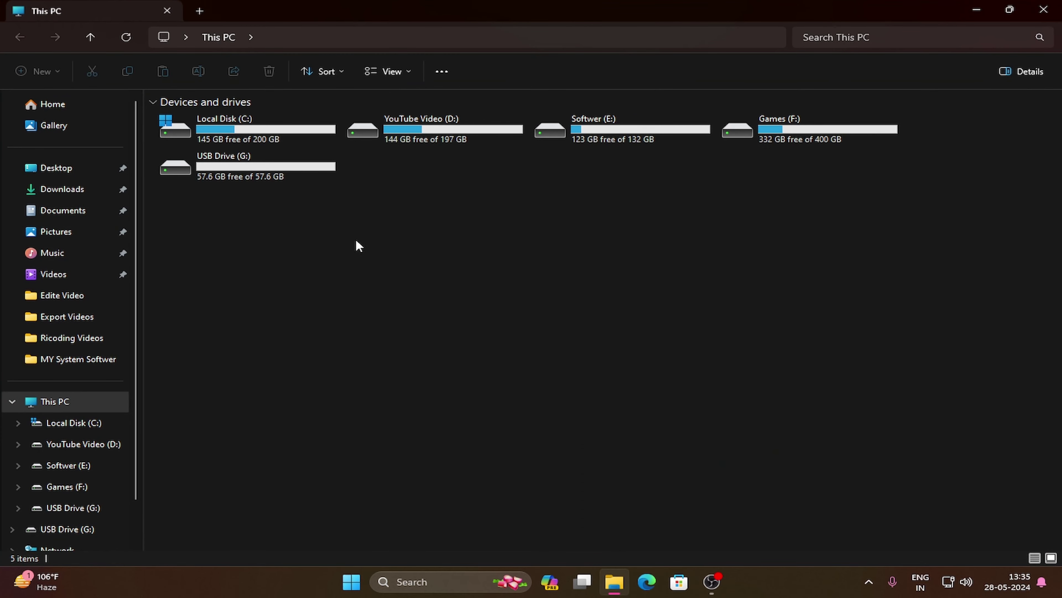
{"action": "double_click", "coordinate": [268, 165]}
{"action": "left_click", "coordinate": [19, 37]}
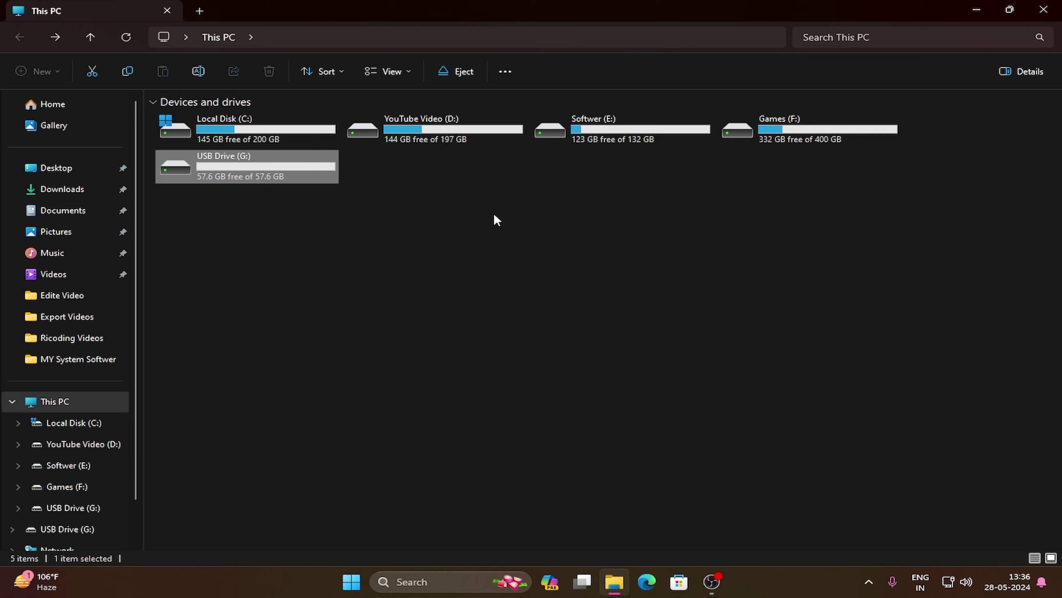
{"action": "left_click", "coordinate": [1044, 10]}
- Refresh the desktop and launch Google Chrome with the chosen profile on a new tab
{"action": "right_click", "coordinate": [527, 218]}
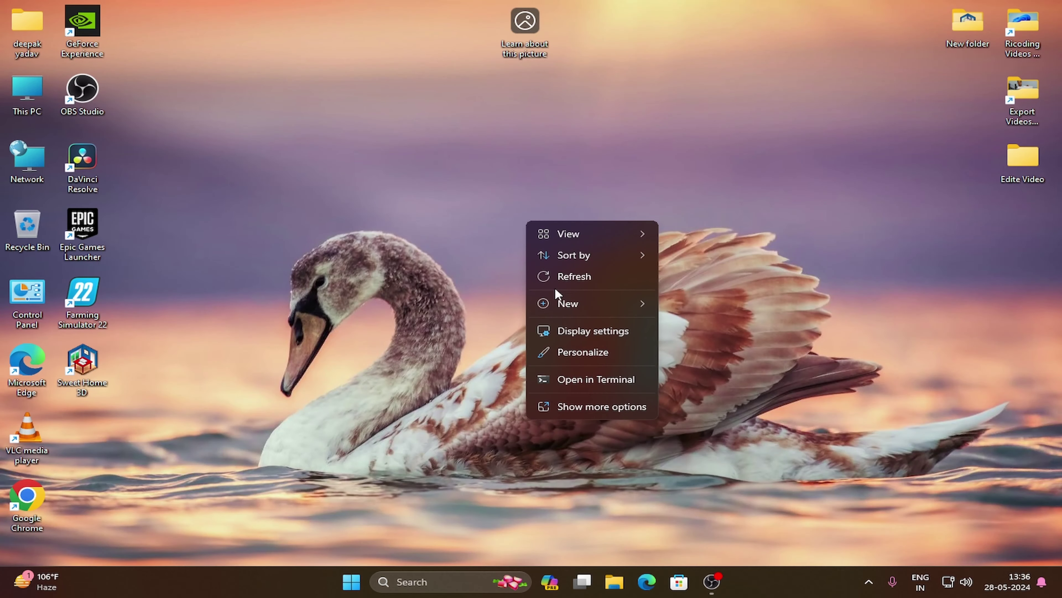
{"action": "left_click", "coordinate": [556, 283]}
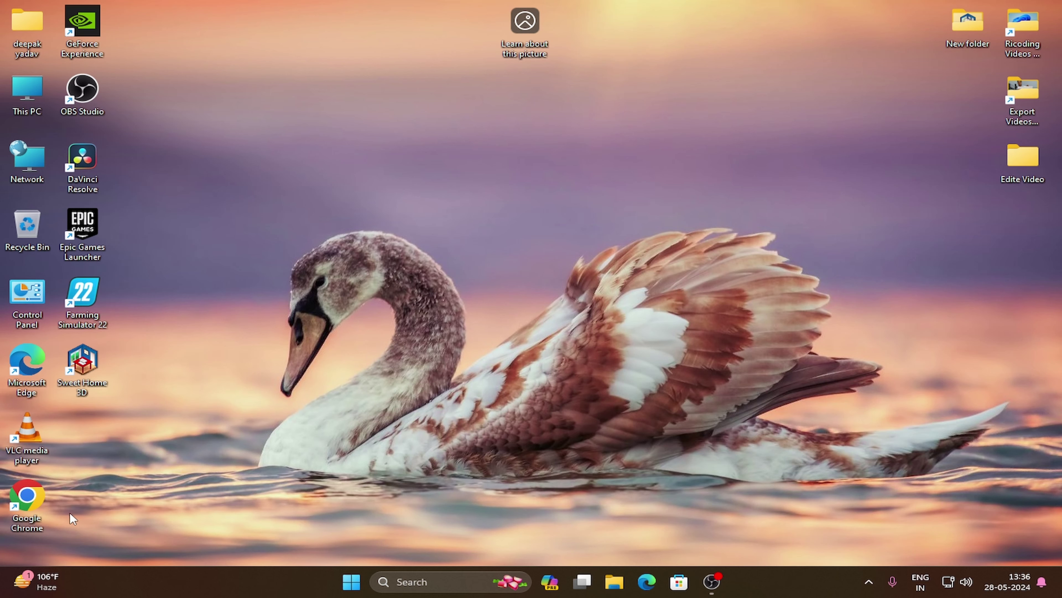
{"action": "double_click", "coordinate": [27, 500]}
{"action": "left_click", "coordinate": [398, 389]}
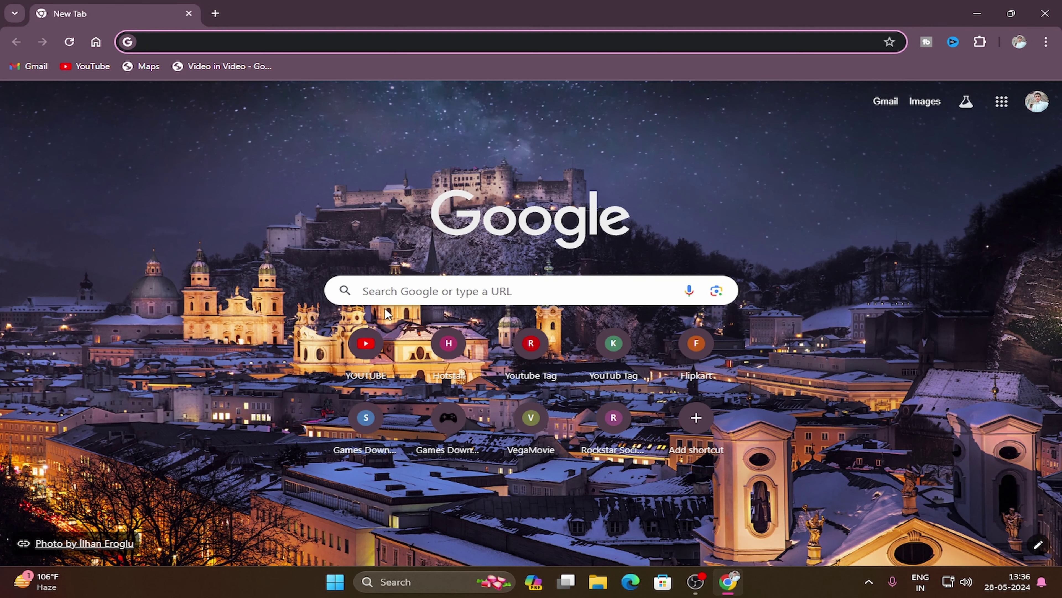
- Search for 'windows 10' and open Microsoft's Download Windows 10 page
{"action": "left_click", "coordinate": [398, 291]}
{"action": "key", "text": "Down"}
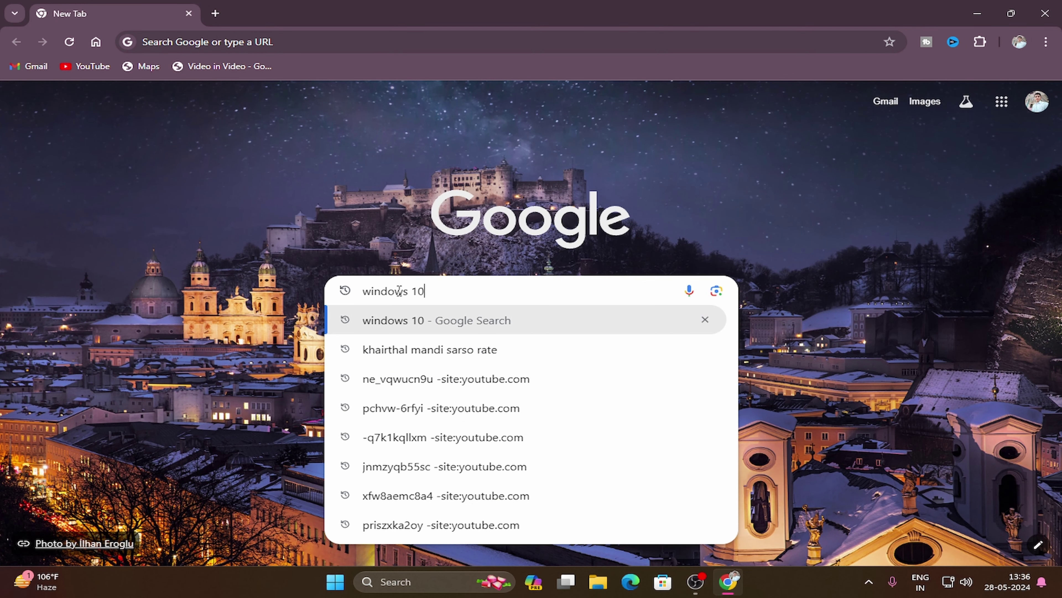
{"action": "key", "text": "Return"}
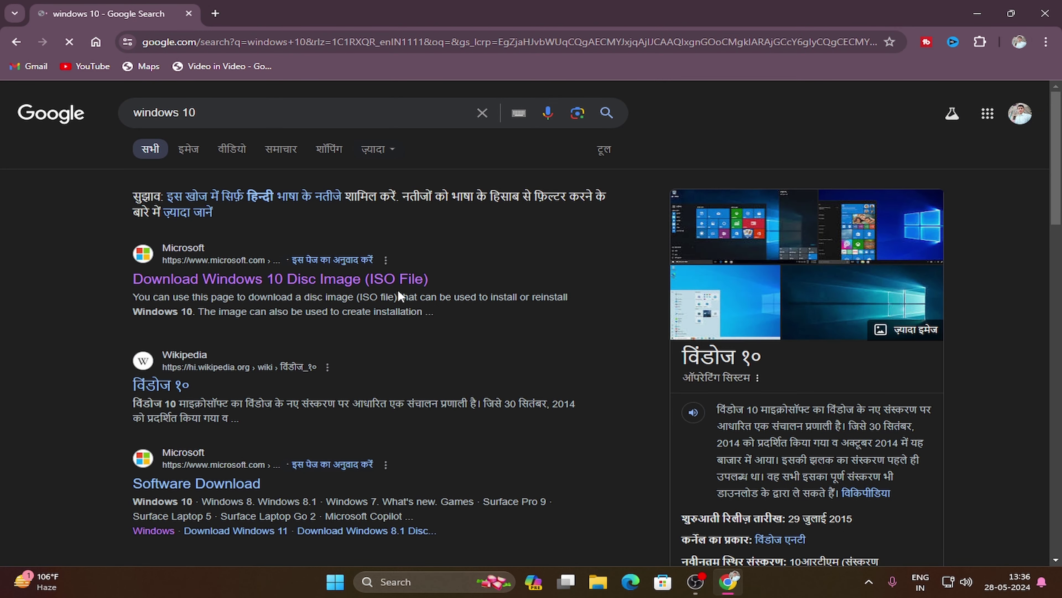
{"action": "left_click", "coordinate": [195, 284]}
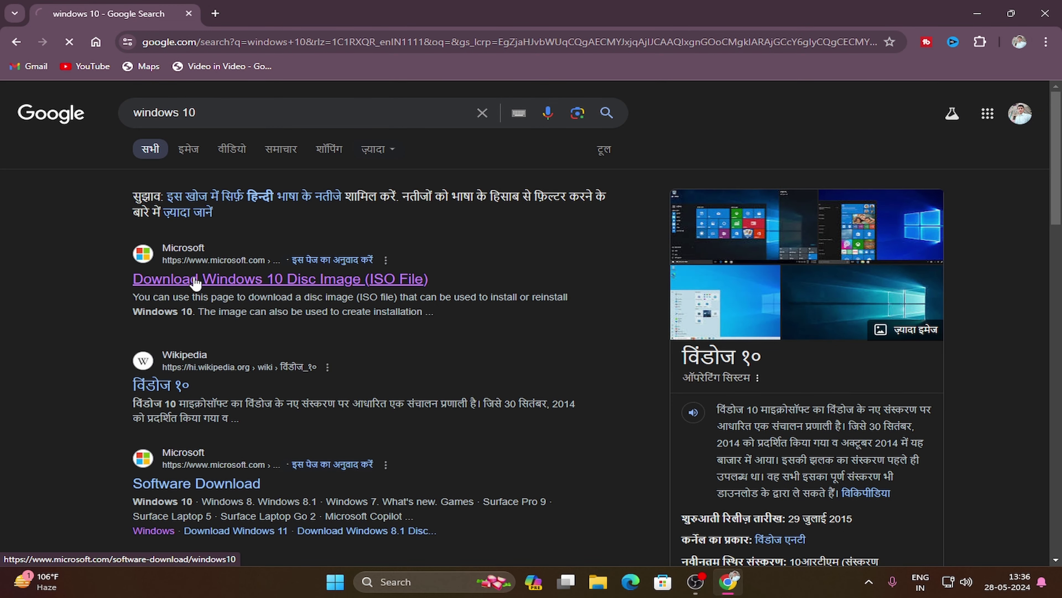
- Download the Media Creation Tool (MediaCreationTool_22H2) and minimize Chrome
{"action": "scroll", "coordinate": [395, 378], "scroll_direction": "down", "scroll_amount": 4}
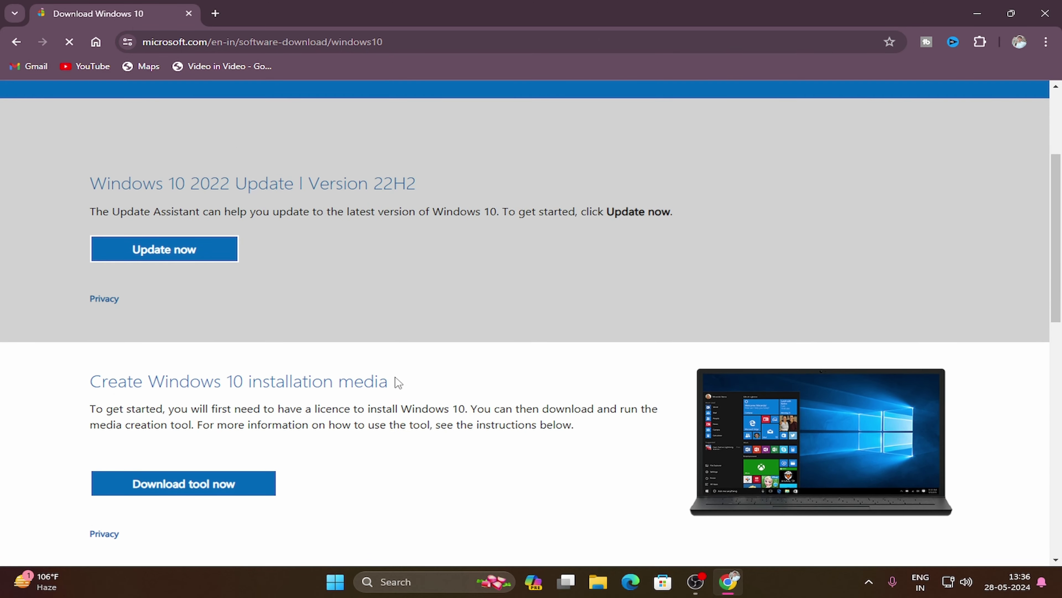
{"action": "scroll", "coordinate": [395, 378], "scroll_direction": "up", "scroll_amount": 5}
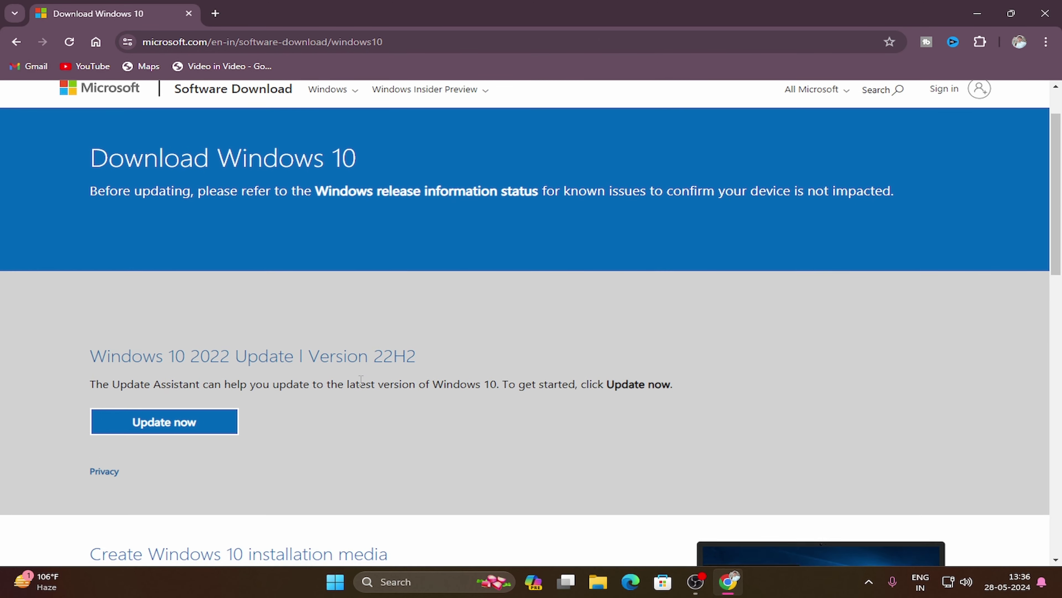
{"action": "scroll", "coordinate": [360, 379], "scroll_direction": "down", "scroll_amount": 9}
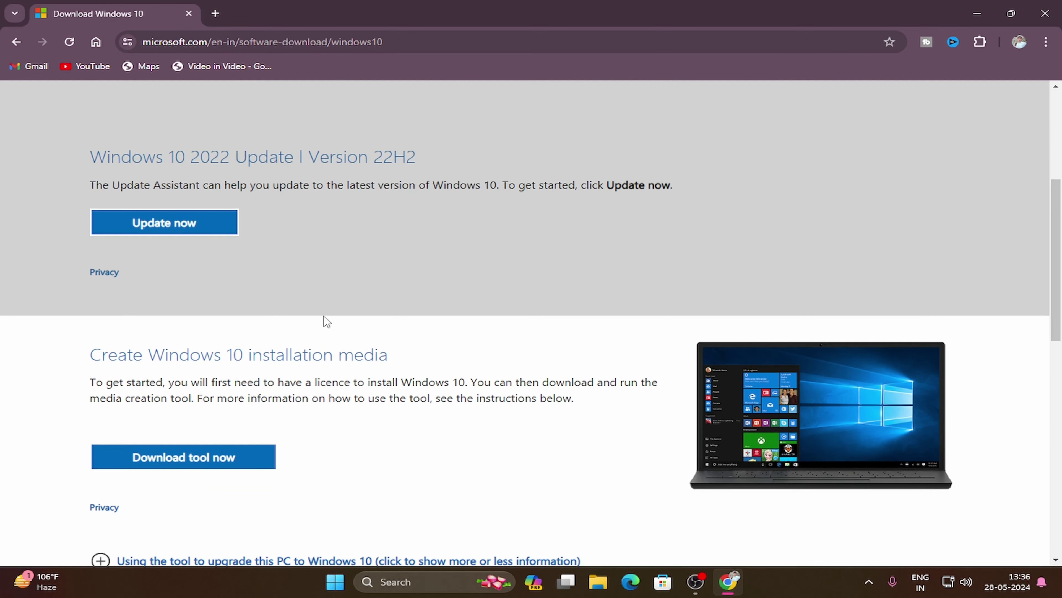
{"action": "scroll", "coordinate": [383, 322], "scroll_direction": "up", "scroll_amount": 3}
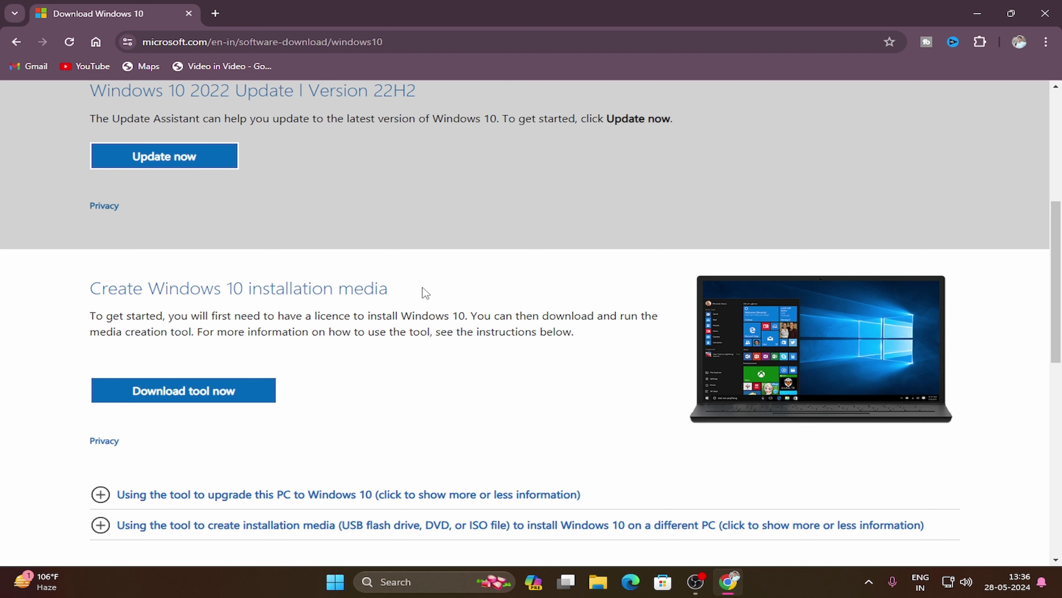
{"action": "left_click", "coordinate": [245, 394]}
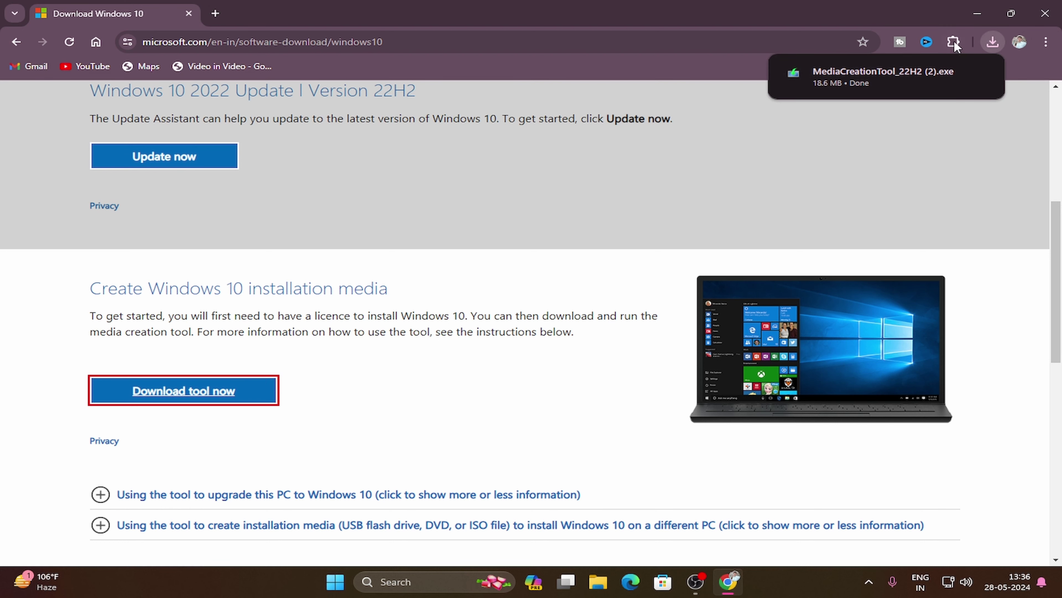
{"action": "left_click", "coordinate": [977, 13]}
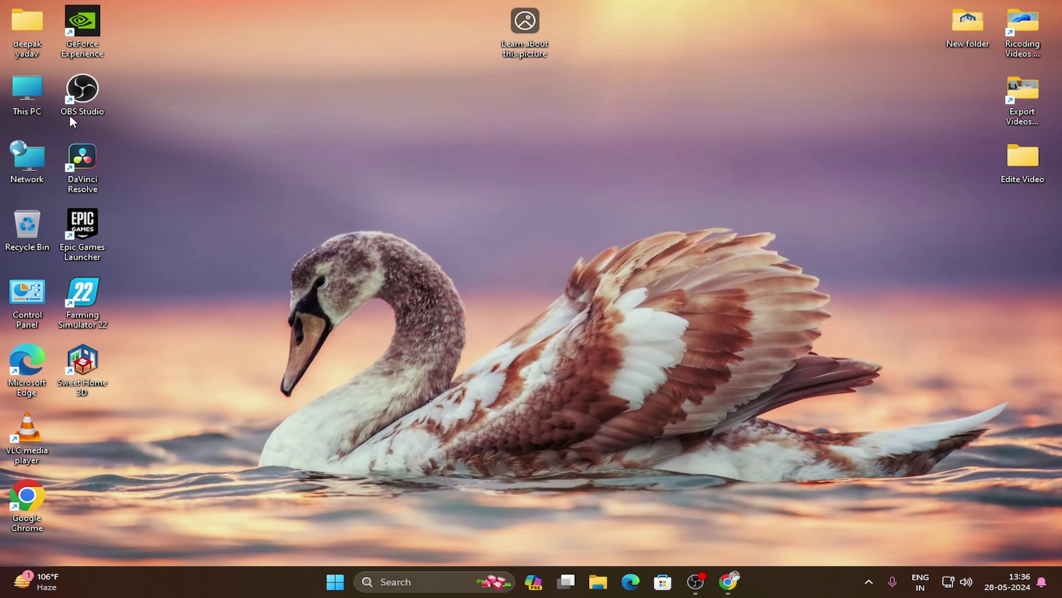
- Run MediaCreationTool_22H2 (2).exe from the Downloads folder and allow it to start
{"action": "double_click", "coordinate": [47, 93]}
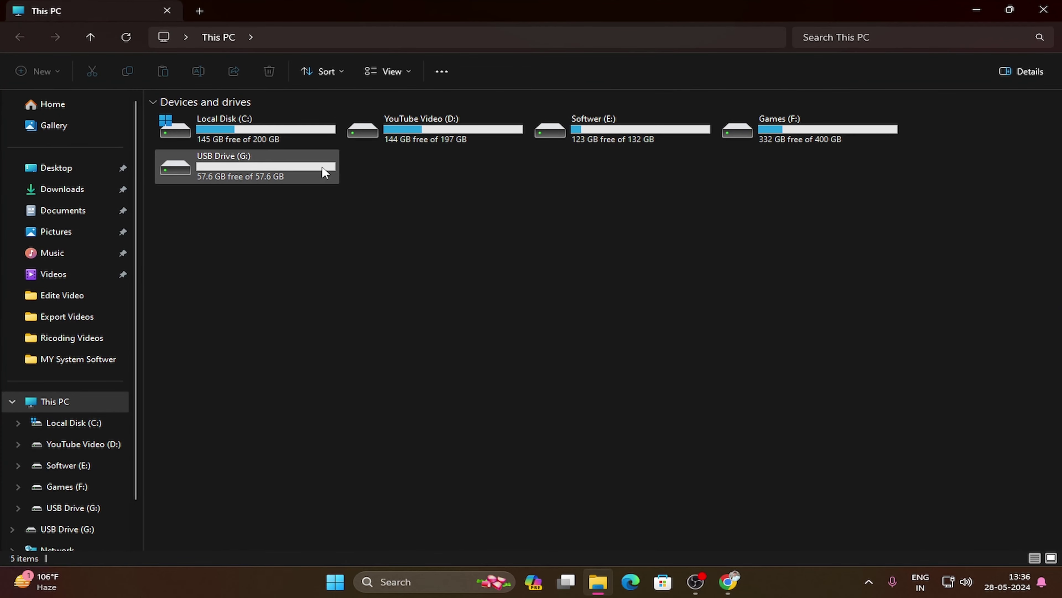
{"action": "left_click", "coordinate": [59, 192]}
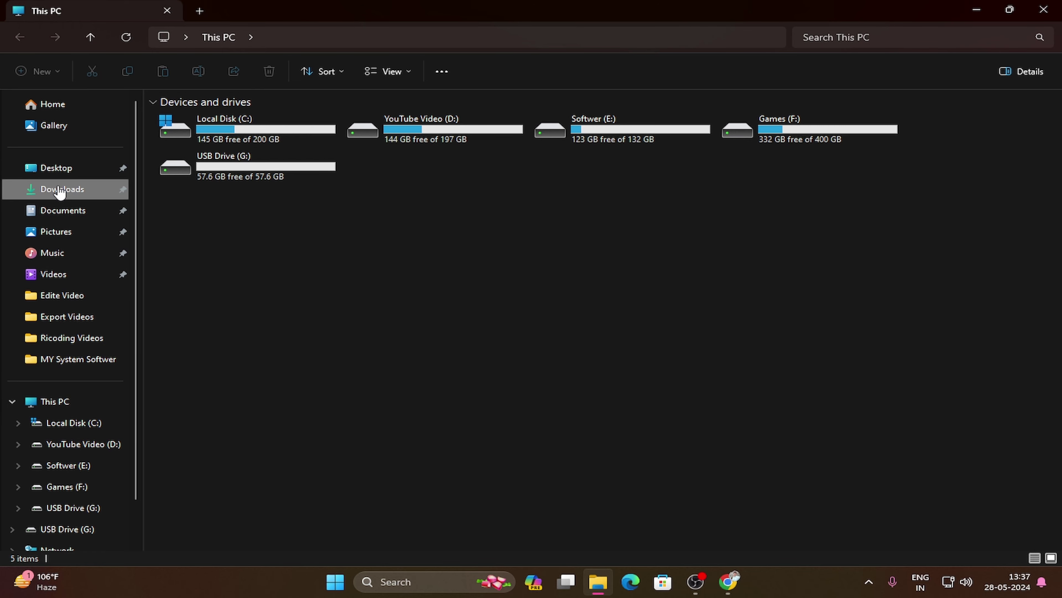
{"action": "double_click", "coordinate": [300, 138]}
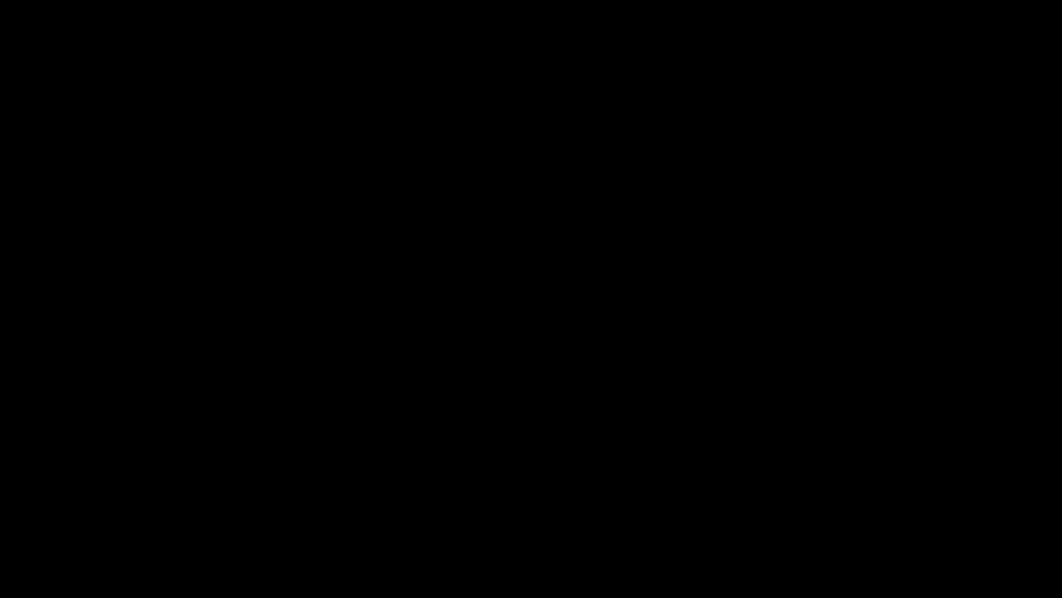
{"action": "key", "text": "super+d"}
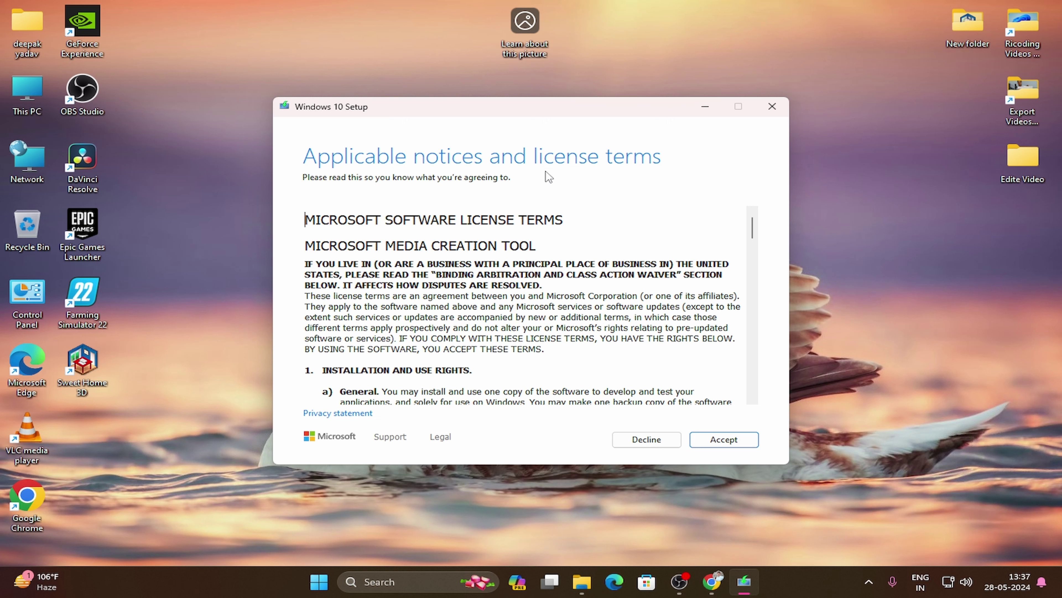
- Accept the Windows 10 license terms
{"action": "left_click", "coordinate": [723, 439]}
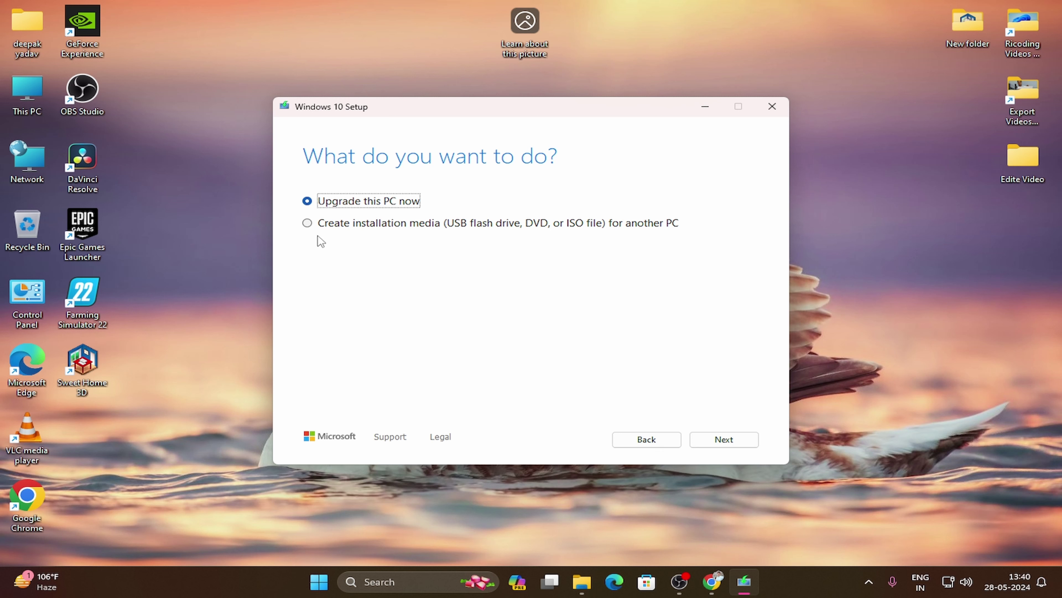
- Choose to create installation media with English (United States), Windows 10 and 64-bit (x64)
{"action": "left_click", "coordinate": [306, 227]}
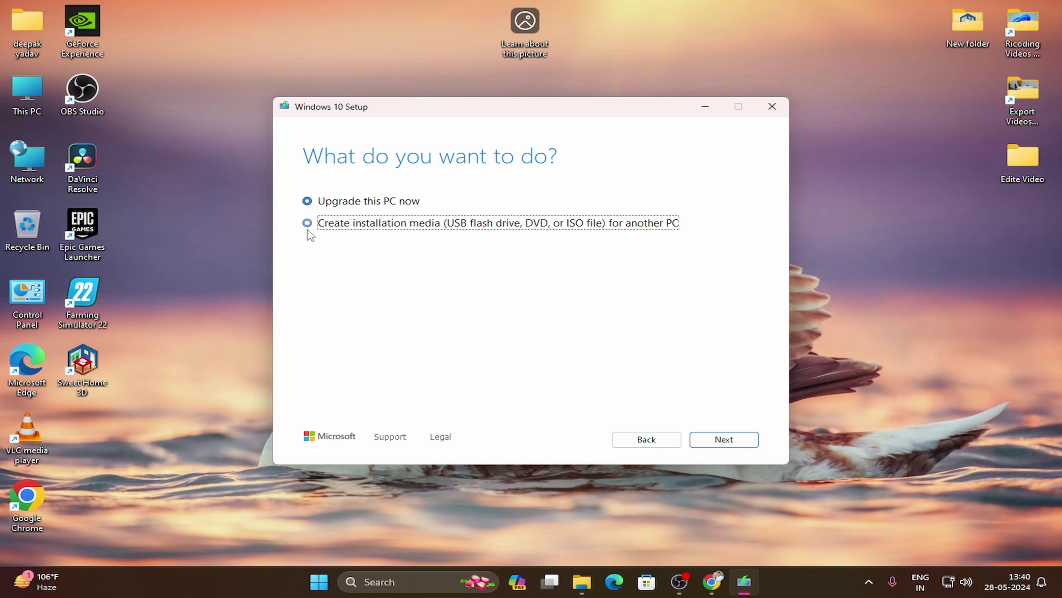
{"action": "left_click", "coordinate": [747, 446]}
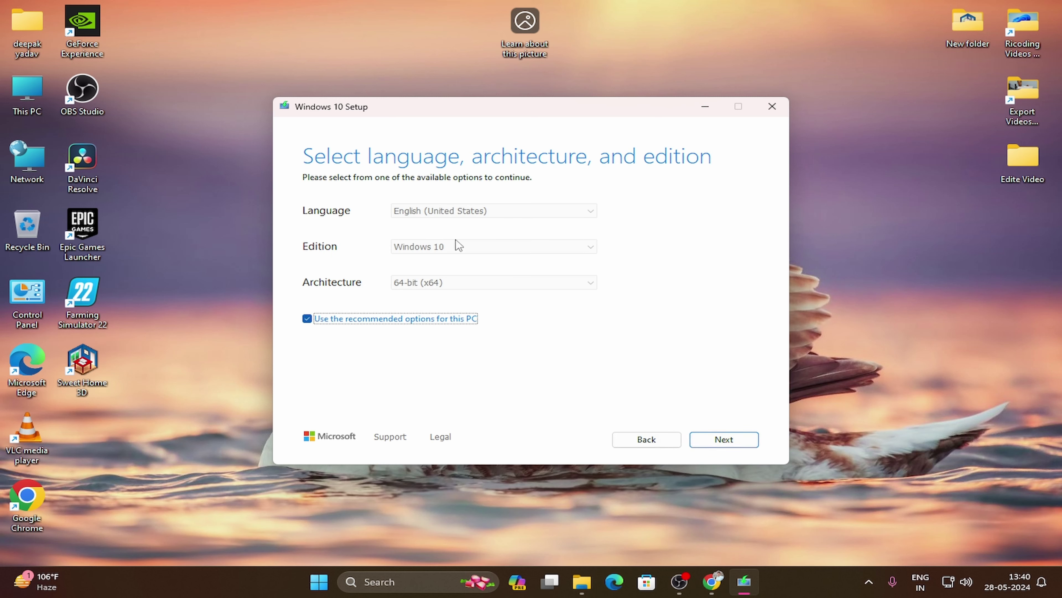
{"action": "left_click", "coordinate": [308, 319]}
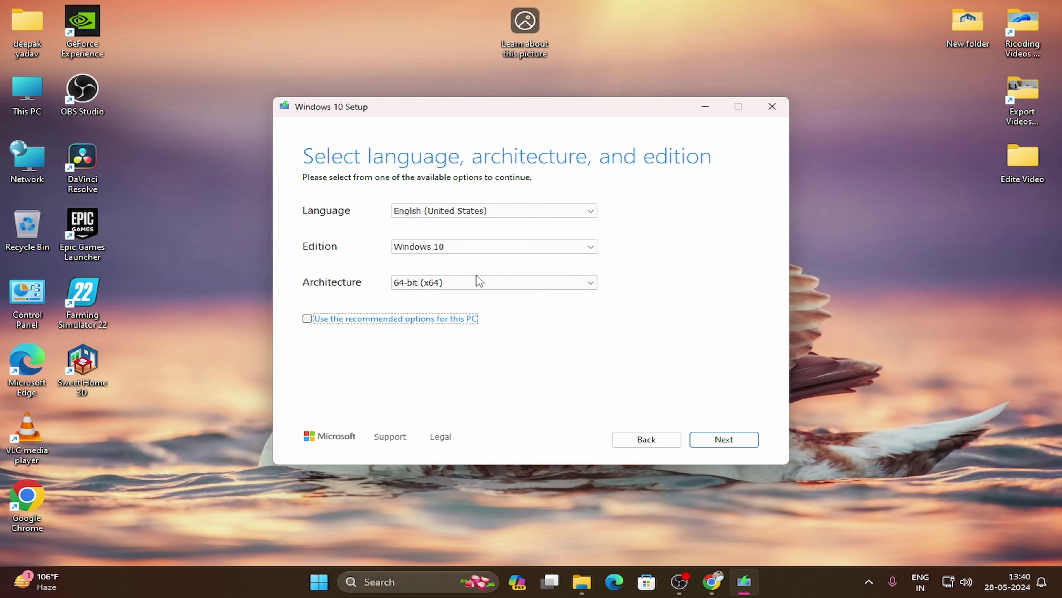
{"action": "left_click", "coordinate": [471, 290]}
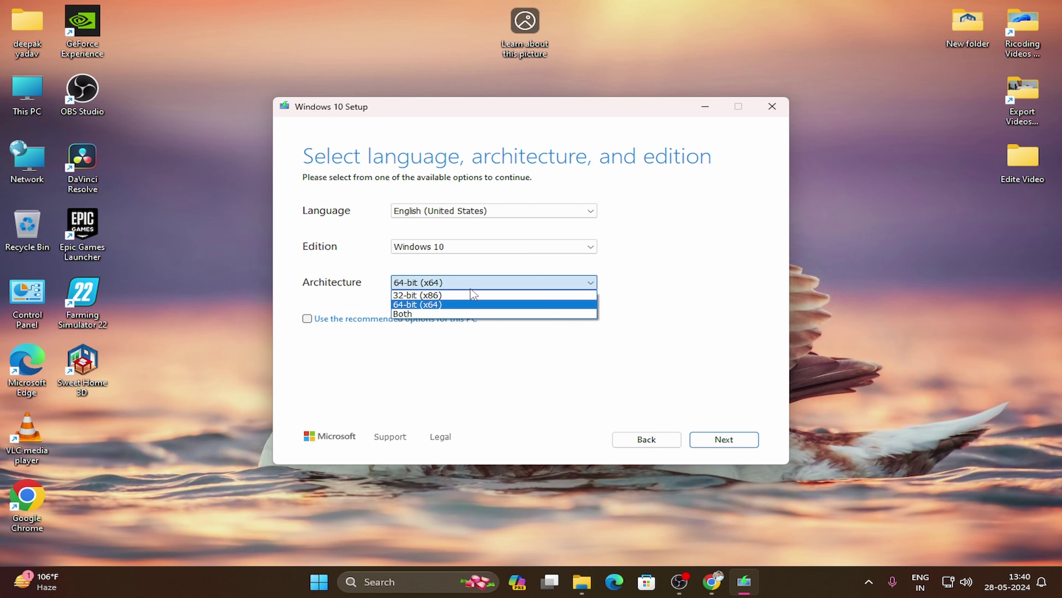
{"action": "left_click", "coordinate": [511, 297]}
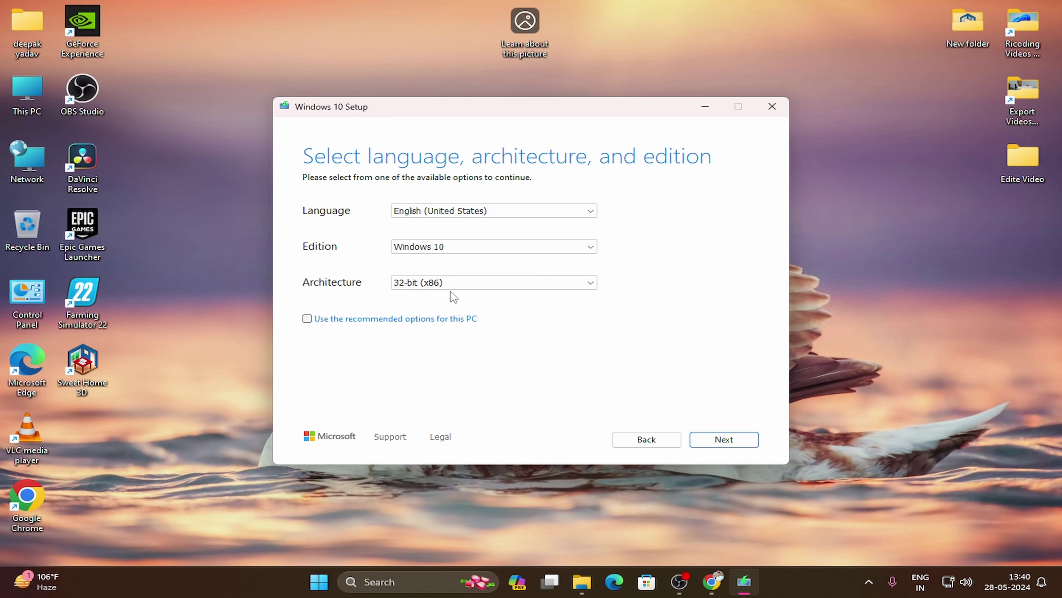
{"action": "left_click", "coordinate": [444, 290]}
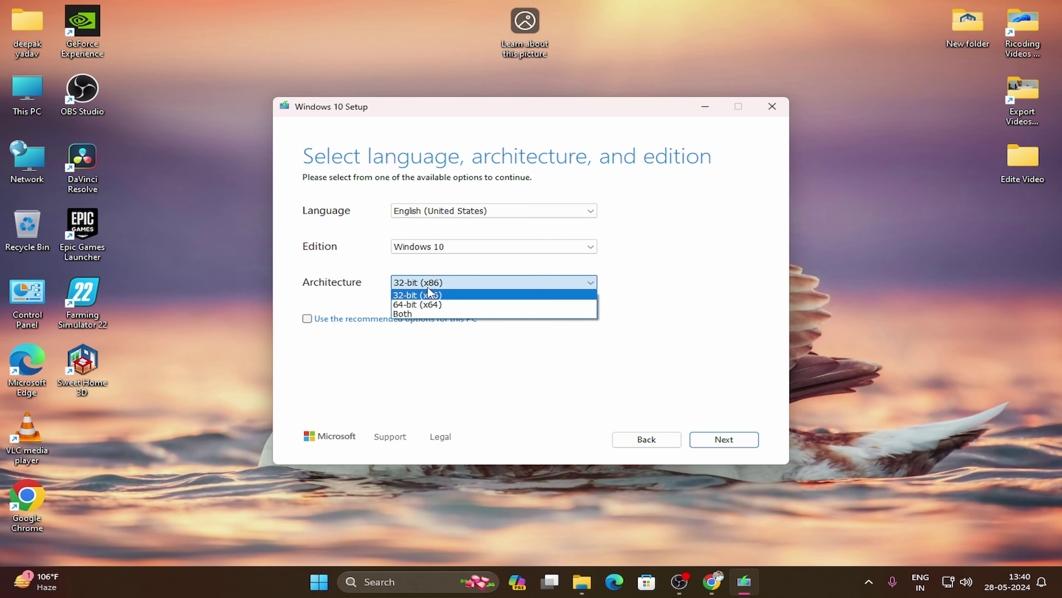
{"action": "left_click", "coordinate": [437, 305]}
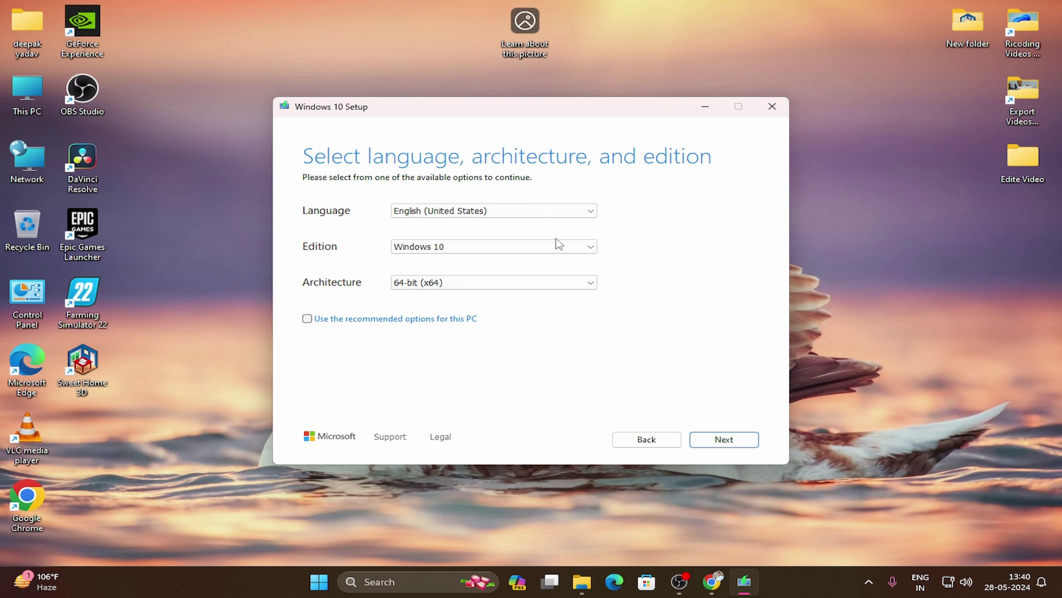
{"action": "left_click", "coordinate": [727, 440]}
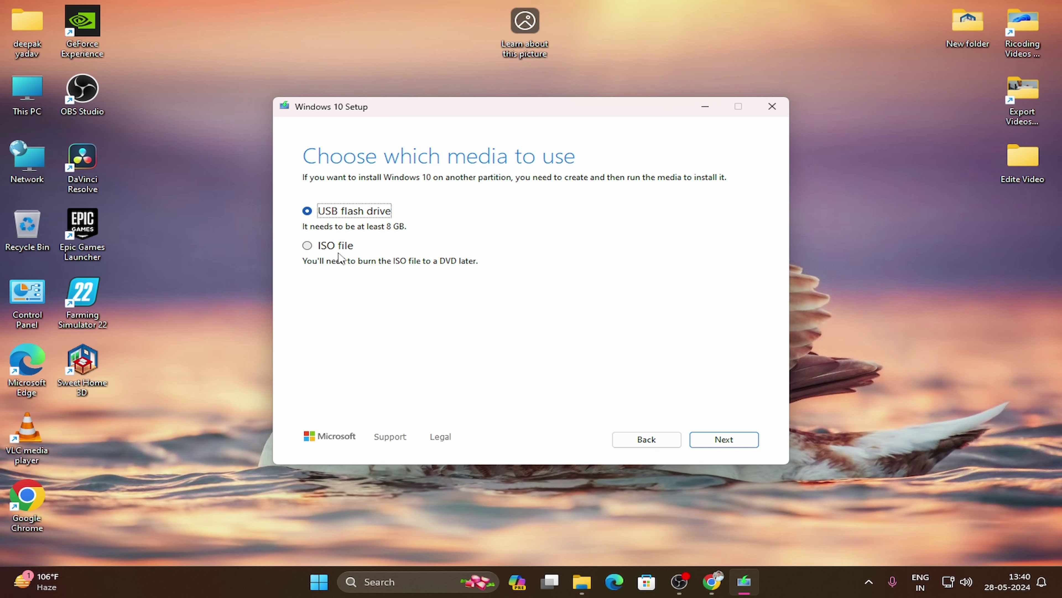
- Pick USB flash drive as the media with drive G: as target and start creating it
{"action": "left_click", "coordinate": [321, 248]}
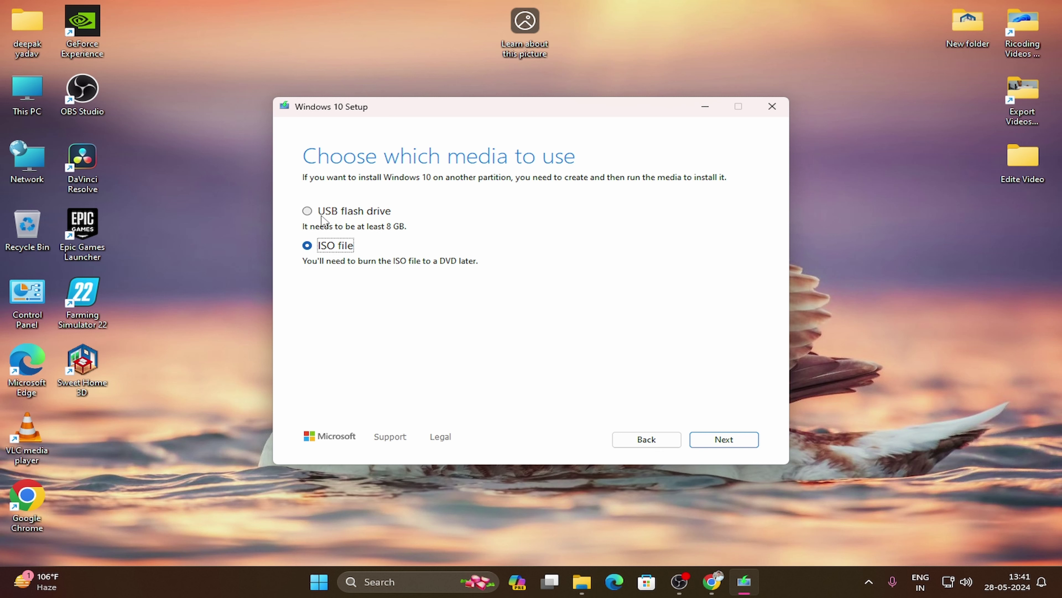
{"action": "left_click", "coordinate": [337, 212]}
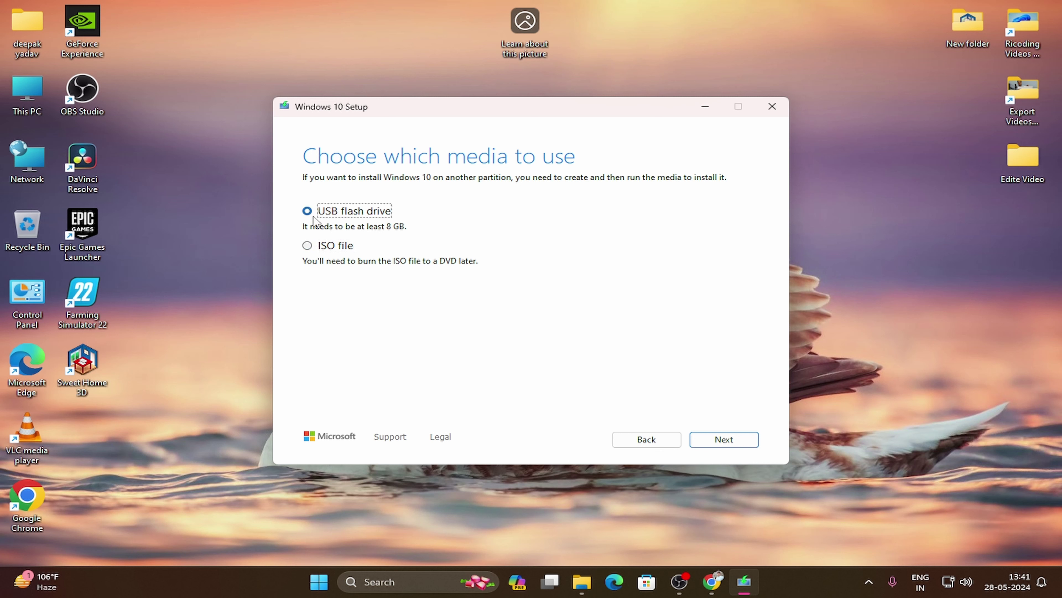
{"action": "left_click", "coordinate": [727, 438]}
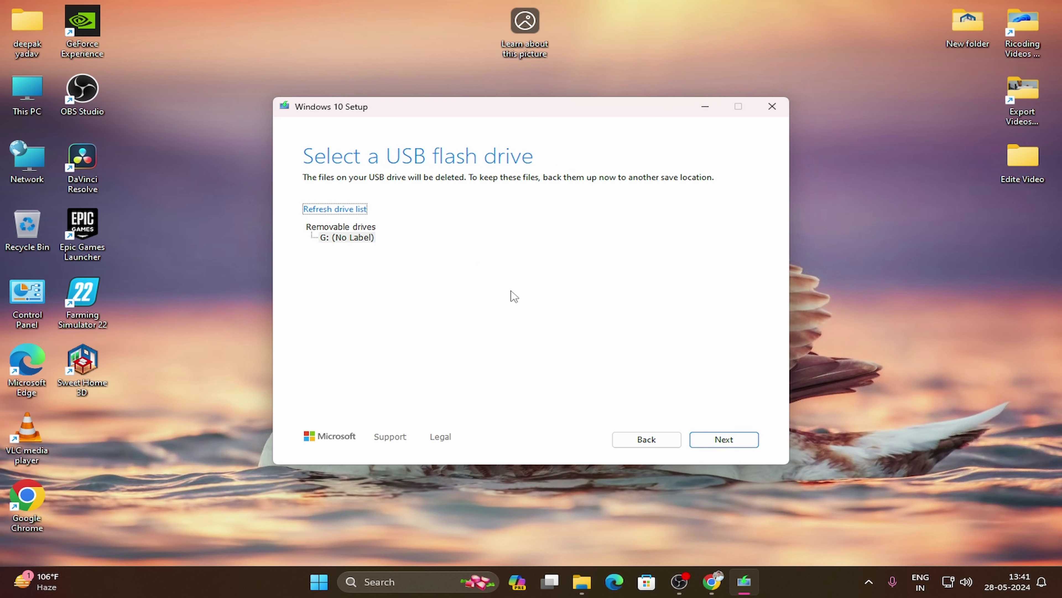
{"action": "left_click", "coordinate": [351, 239]}
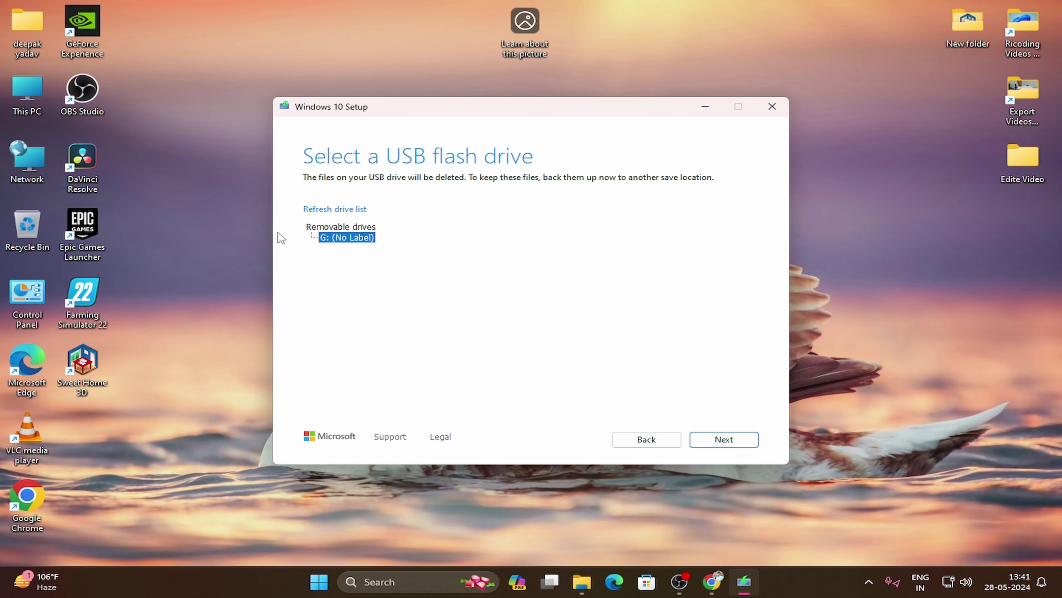
{"action": "double_click", "coordinate": [27, 93]}
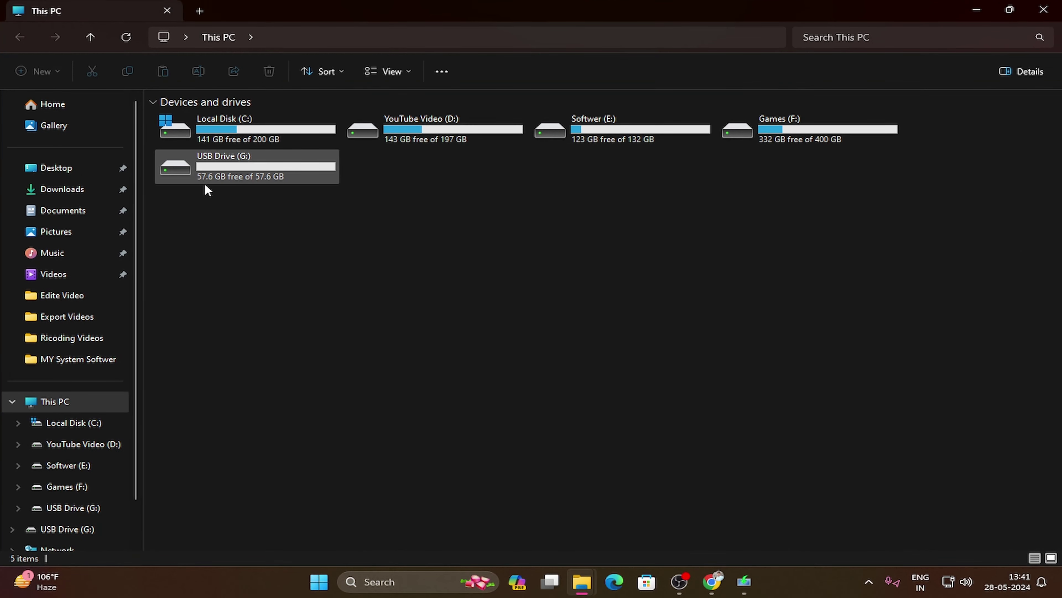
{"action": "left_click", "coordinate": [1043, 9]}
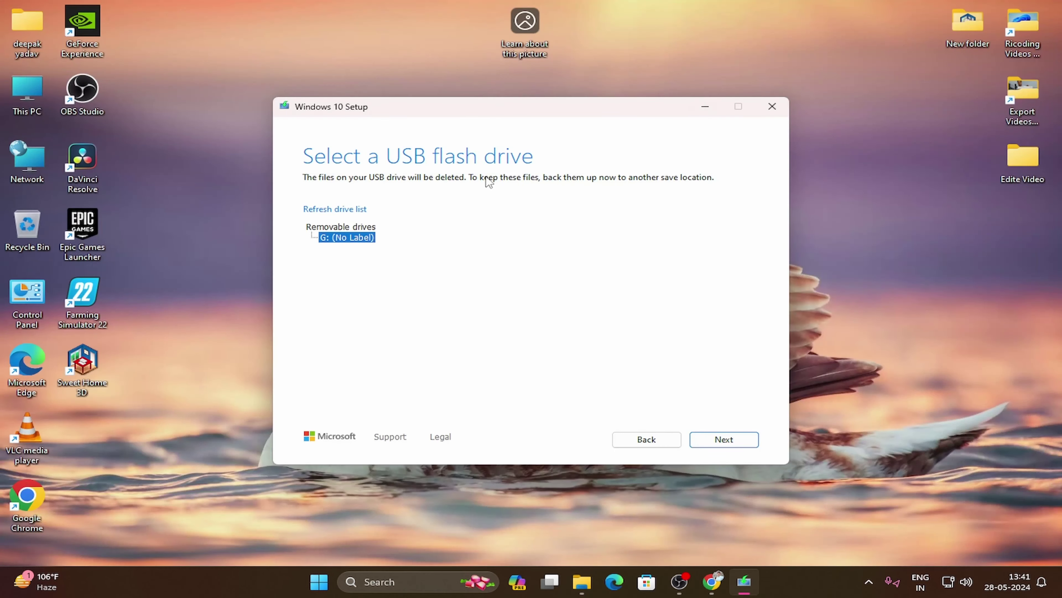
{"action": "left_click", "coordinate": [727, 439]}
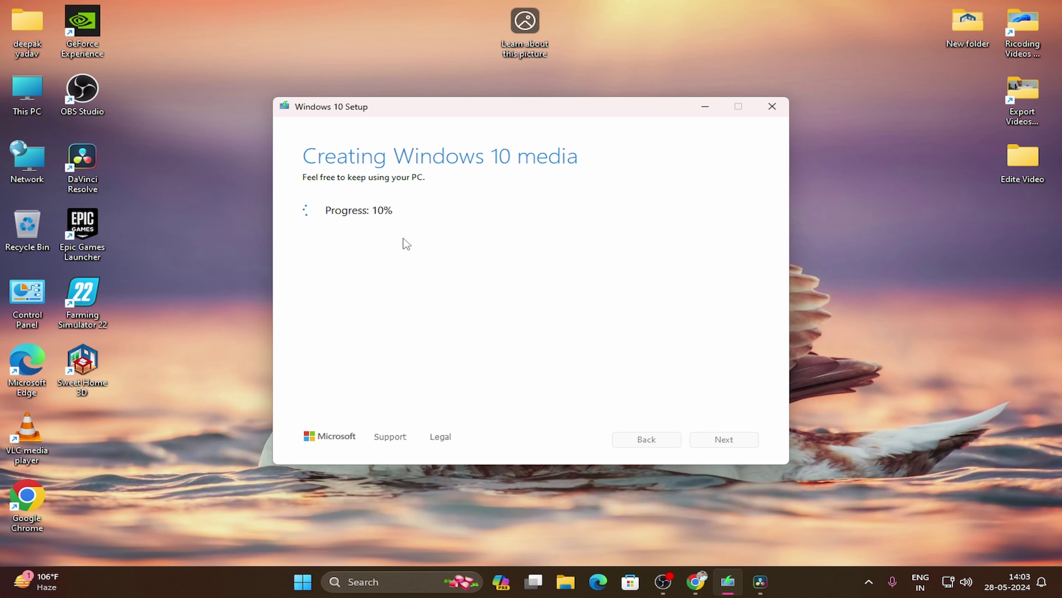
- Open This PC to check USB Drive (G:) while the Windows 10 media is being created
{"action": "double_click", "coordinate": [44, 103]}
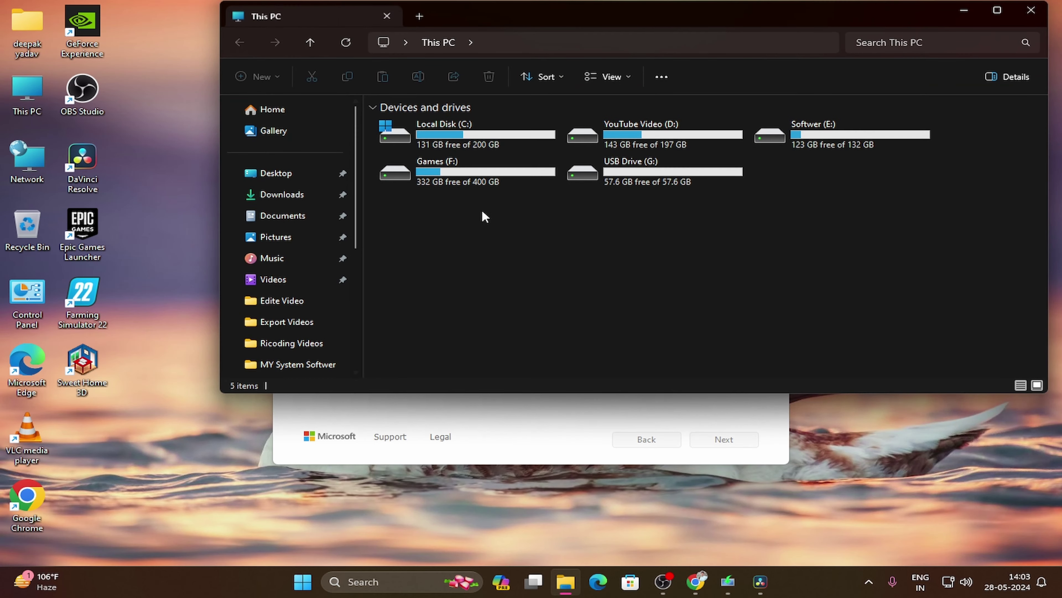
- Check USB Drive (G:) contents twice from This PC as media creation progresses
{"action": "double_click", "coordinate": [577, 180]}
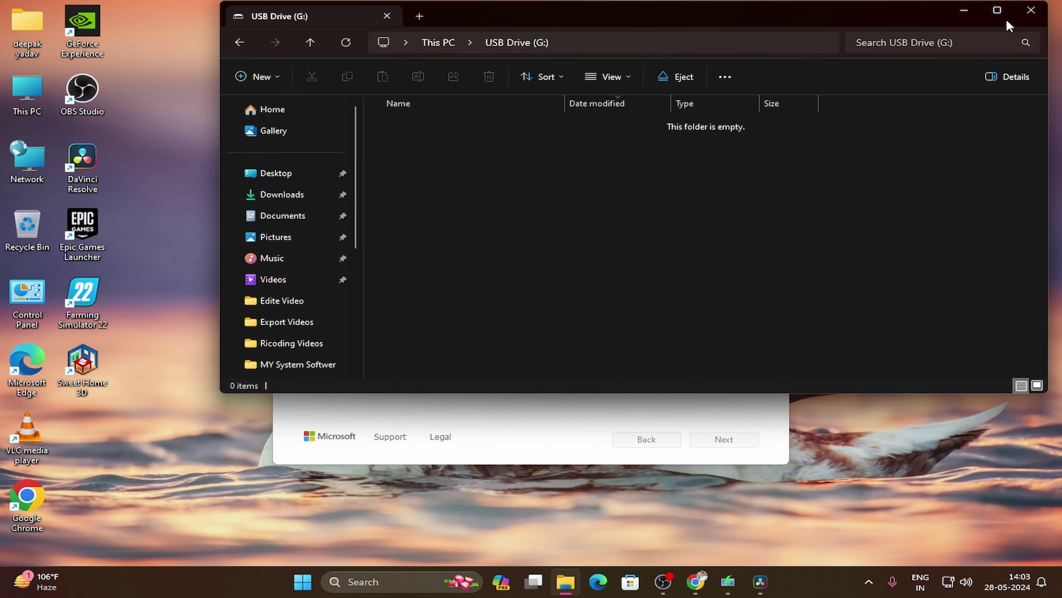
{"action": "left_click", "coordinate": [1031, 10]}
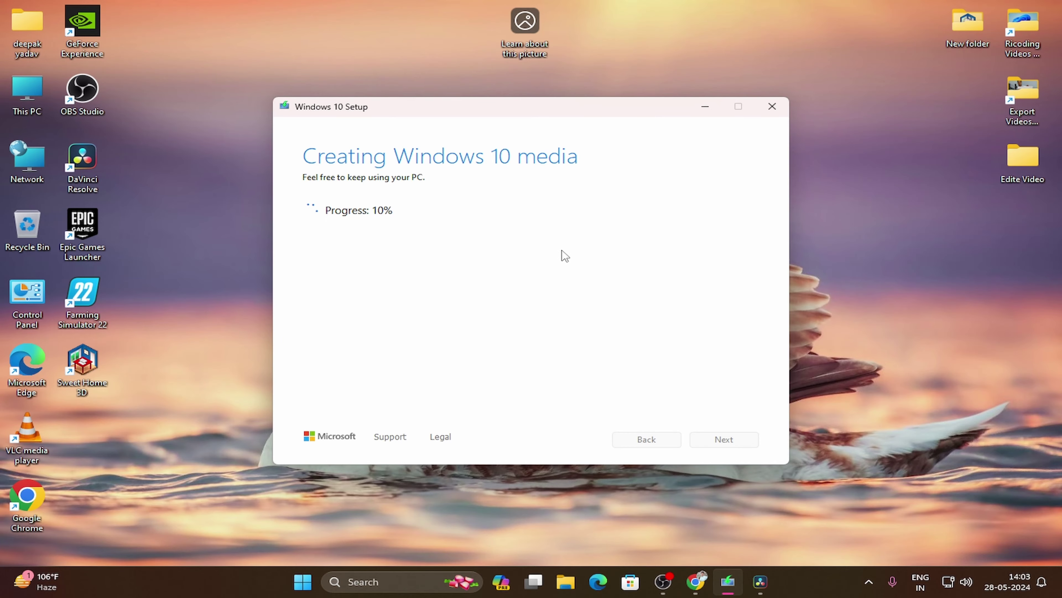
{"action": "double_click", "coordinate": [27, 94]}
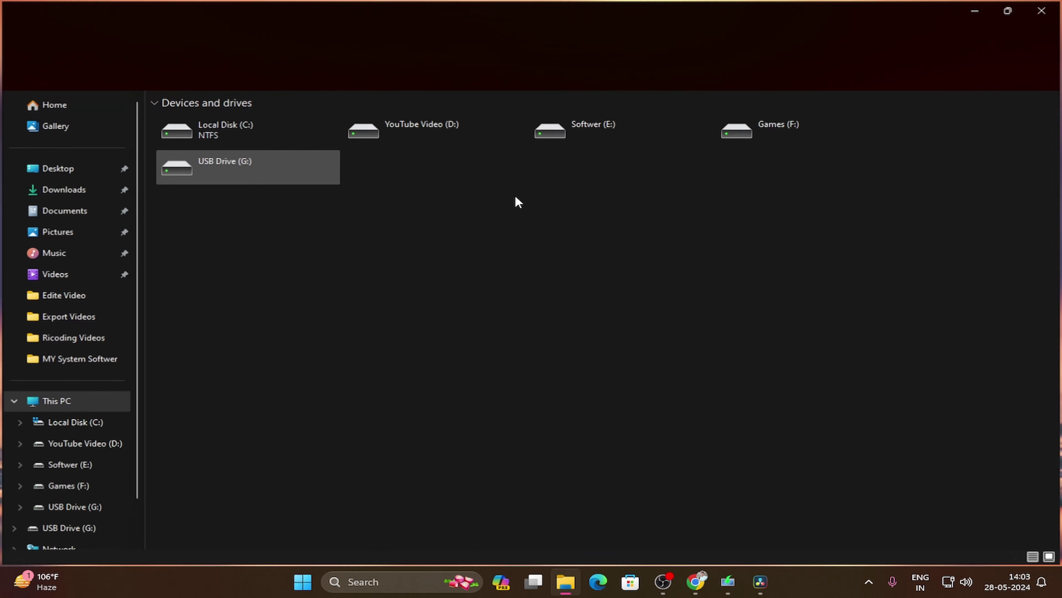
{"action": "double_click", "coordinate": [268, 158]}
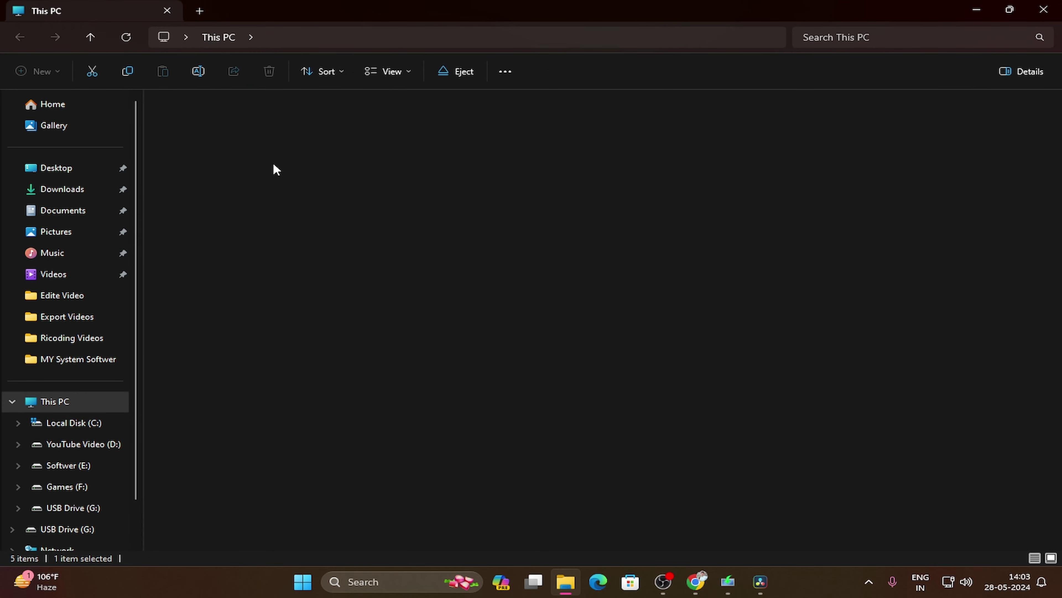
{"action": "left_click", "coordinate": [1051, 13]}
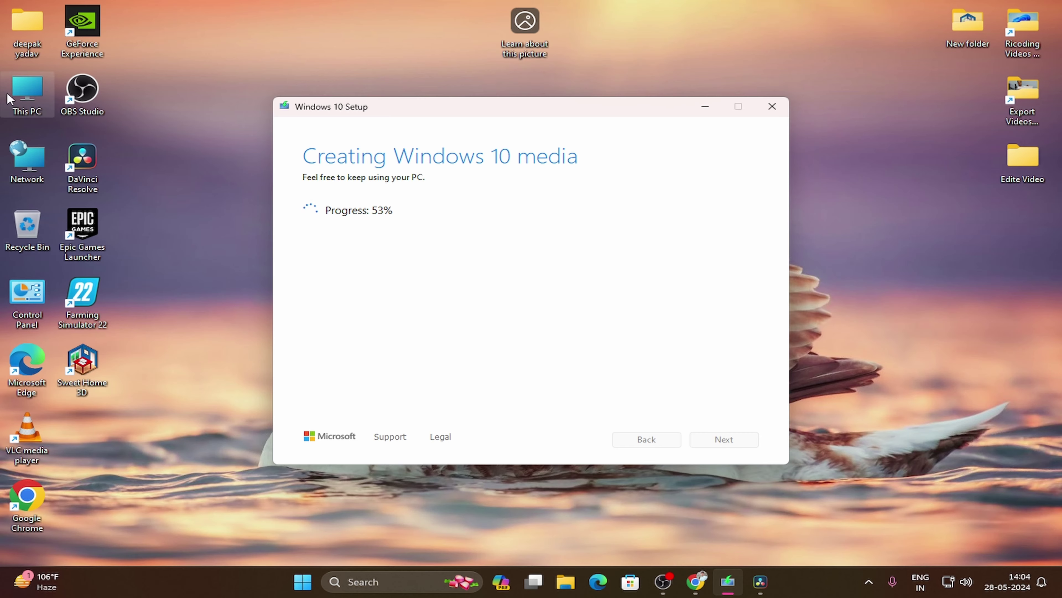
- View the setup files copied to ESD-USB (G:), then close Explorer at 98% progress
{"action": "double_click", "coordinate": [27, 96]}
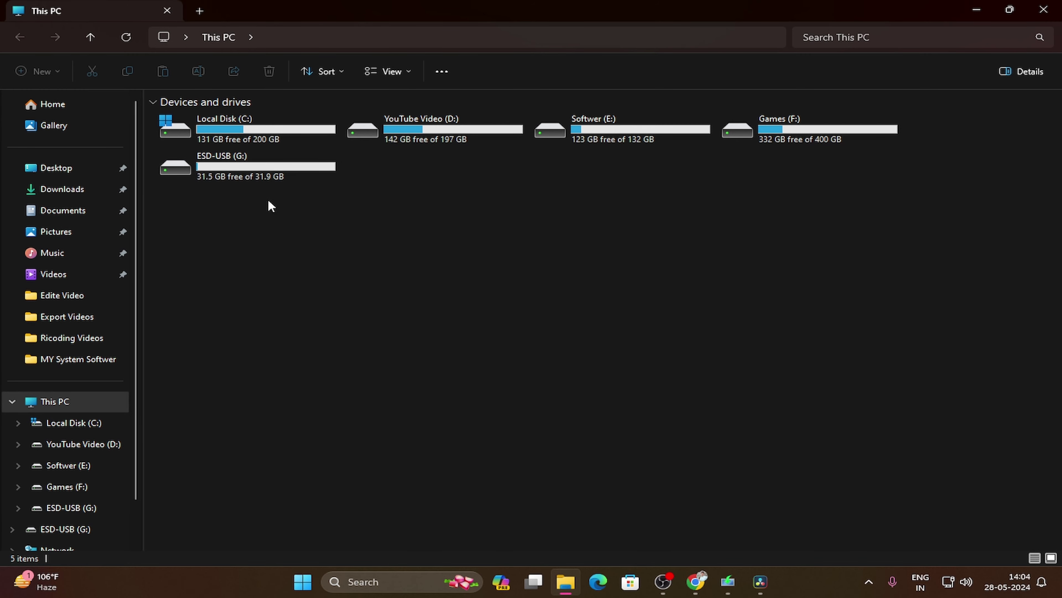
{"action": "double_click", "coordinate": [265, 160]}
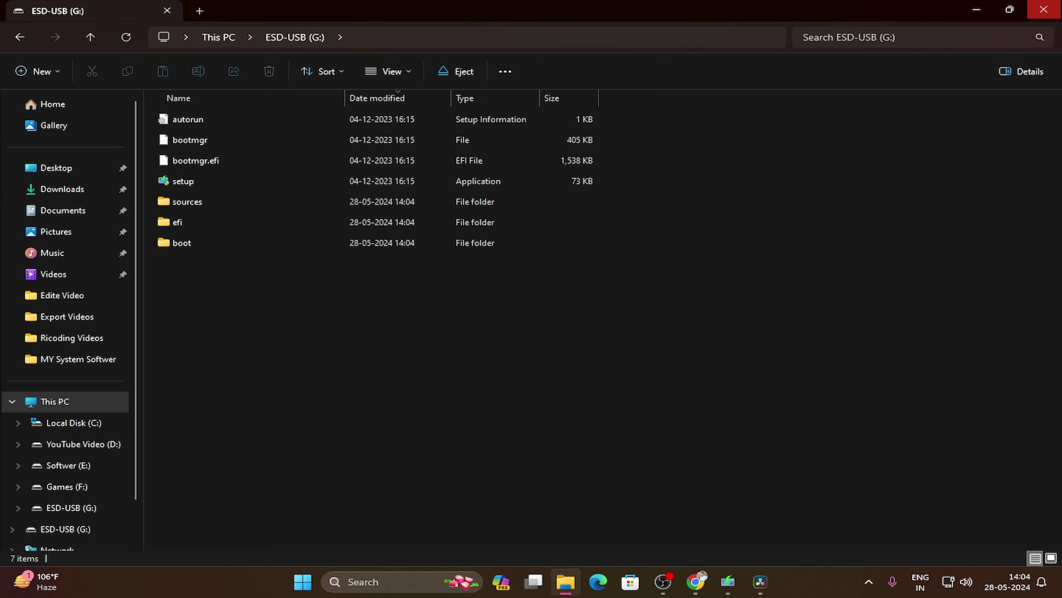
{"action": "left_click", "coordinate": [1044, 9]}
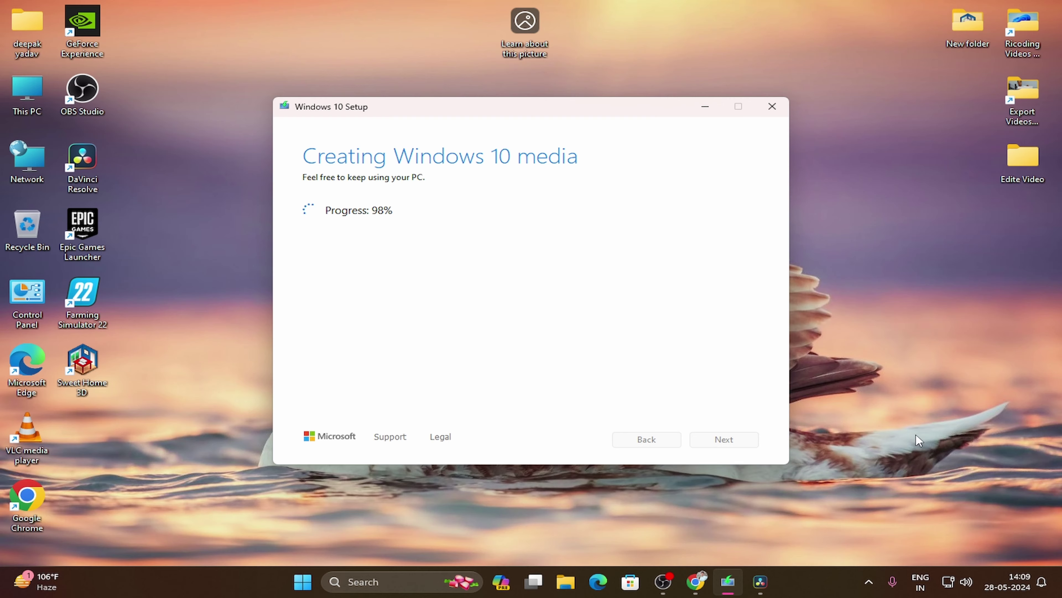
{"action": "left_click", "coordinate": [135, 186]}
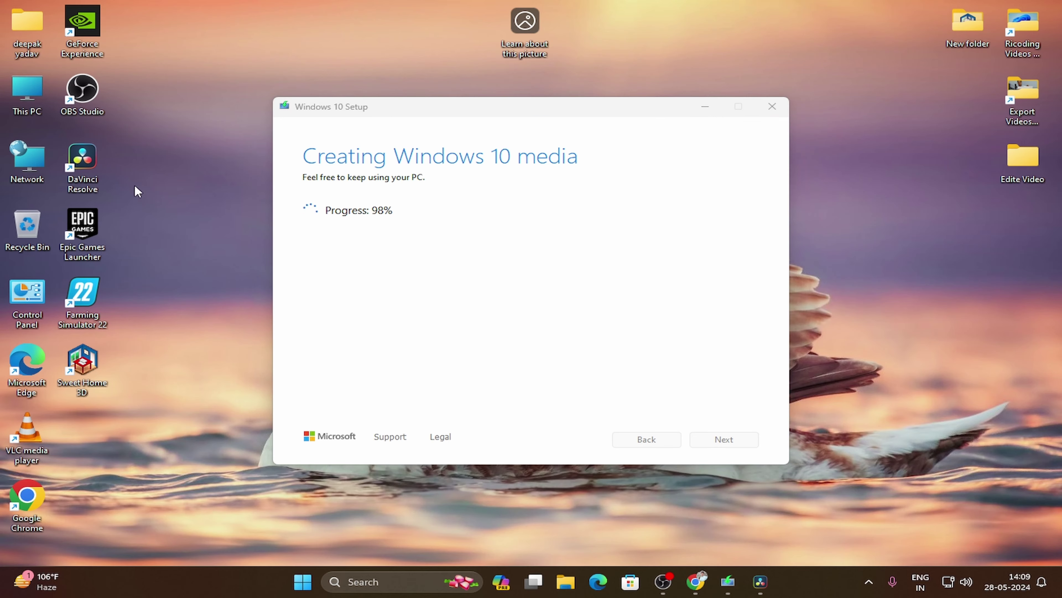
- Glance at This PC and wait for 'Your USB flash drive is ready'
{"action": "double_click", "coordinate": [17, 89]}
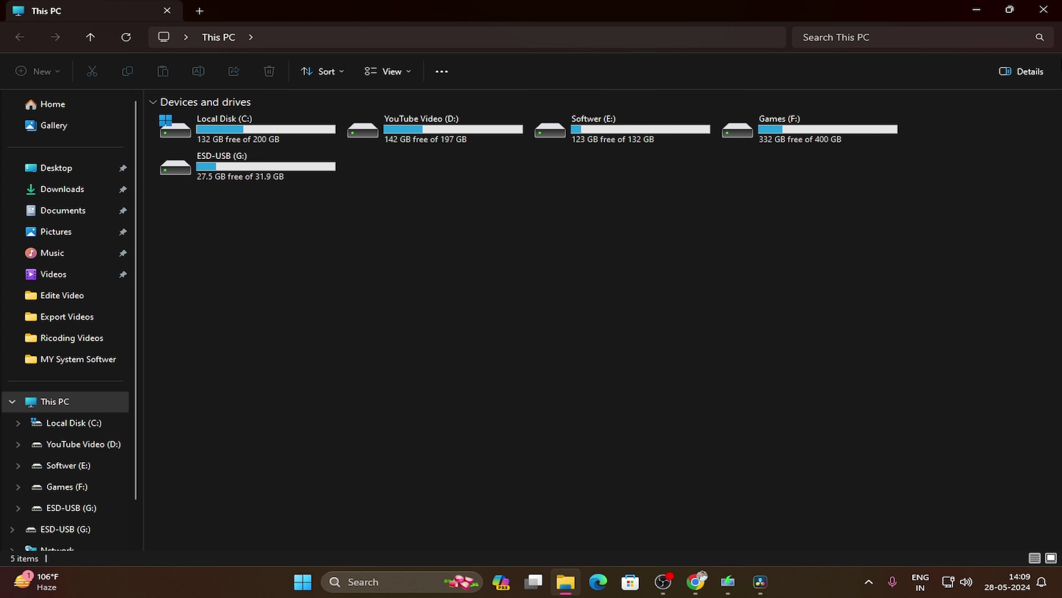
{"action": "left_click", "coordinate": [1044, 11]}
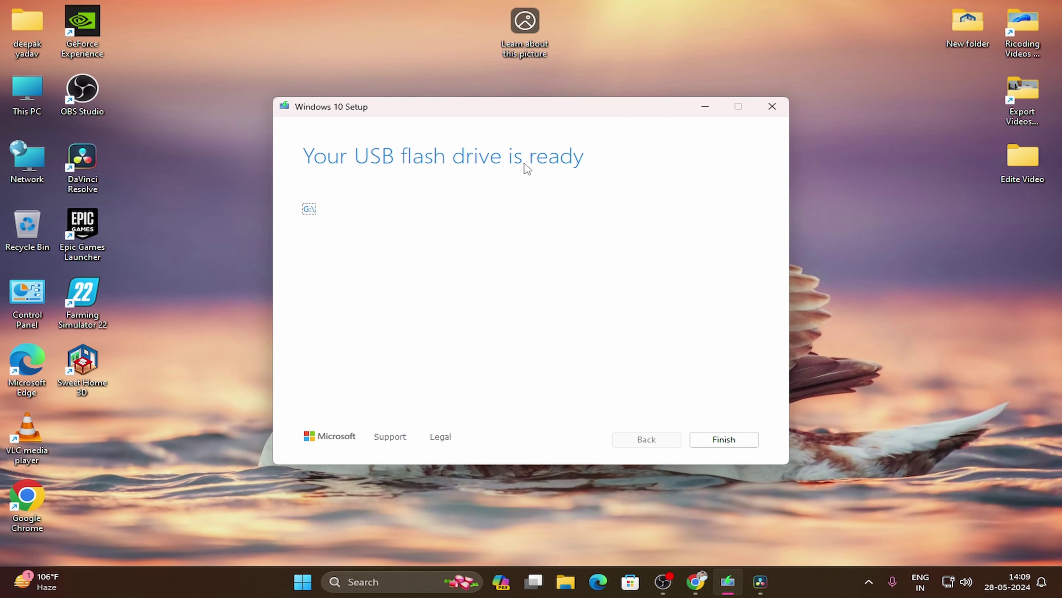
- Finish the media tool, refresh the desktop and view ESD-USB (G:) with 27.4 GB free in This PC
{"action": "left_click", "coordinate": [730, 440]}
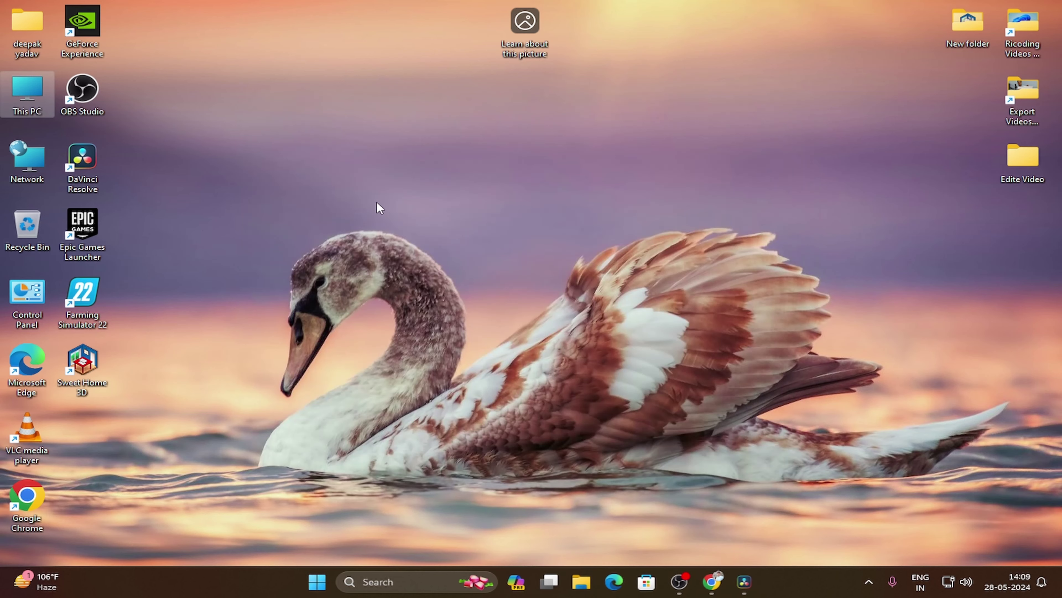
{"action": "right_click", "coordinate": [446, 187]}
{"action": "left_click", "coordinate": [498, 241]}
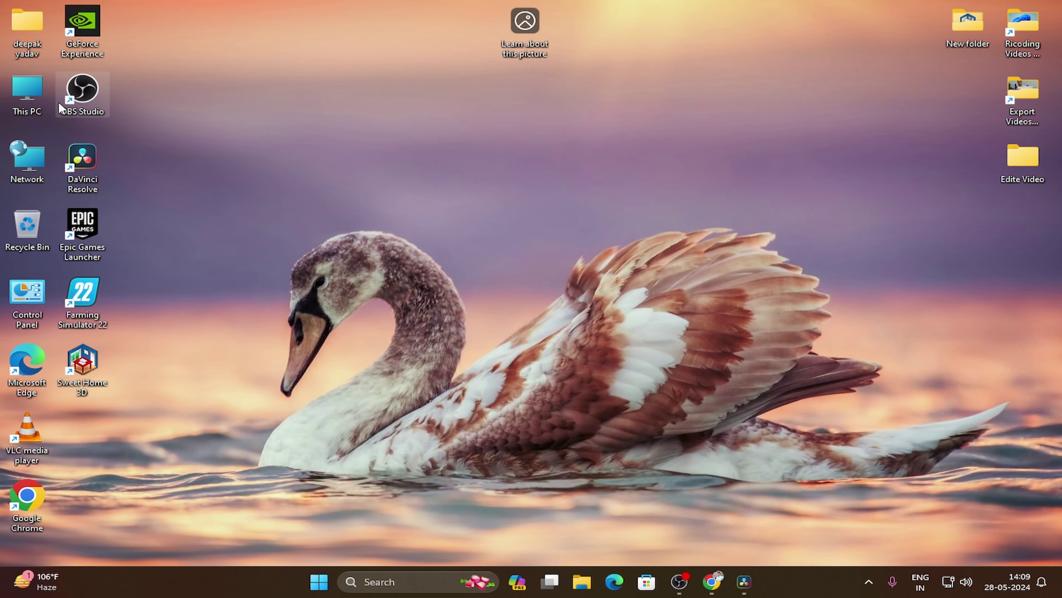
{"action": "double_click", "coordinate": [27, 92]}
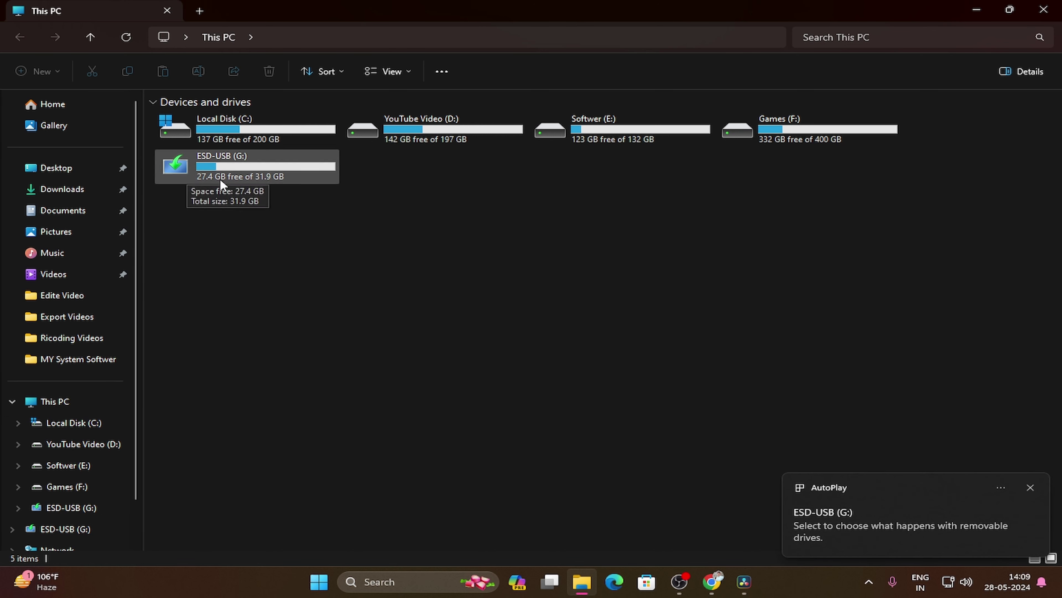
- Clear File Explorer off the screen to show the desktop before restarting
{"action": "key", "text": "super+d"}
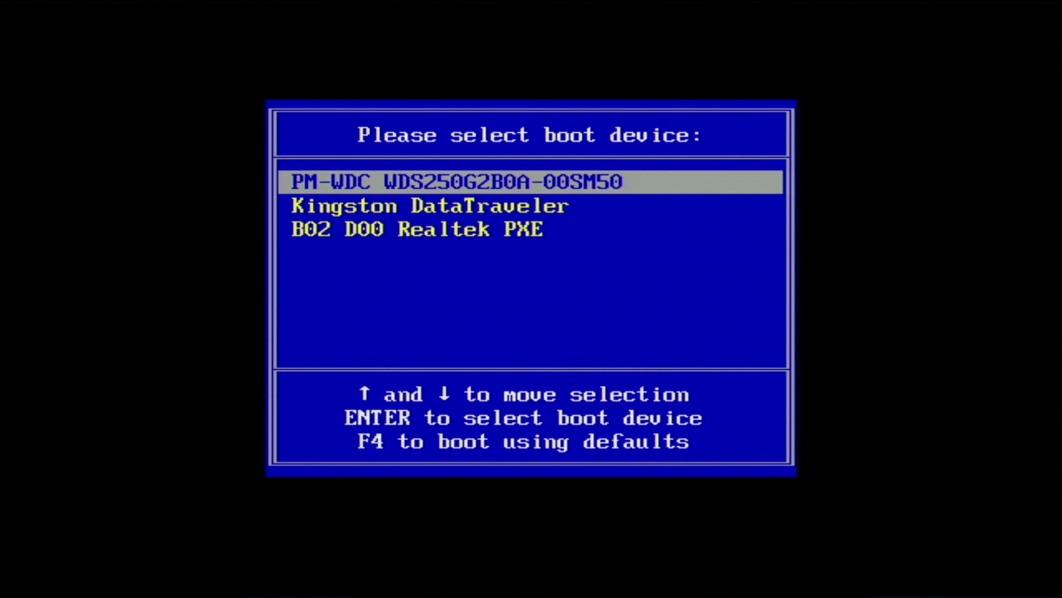
- Highlight the Kingston DataTraveler USB drive in the boot device menu
{"action": "key", "text": "Down"}
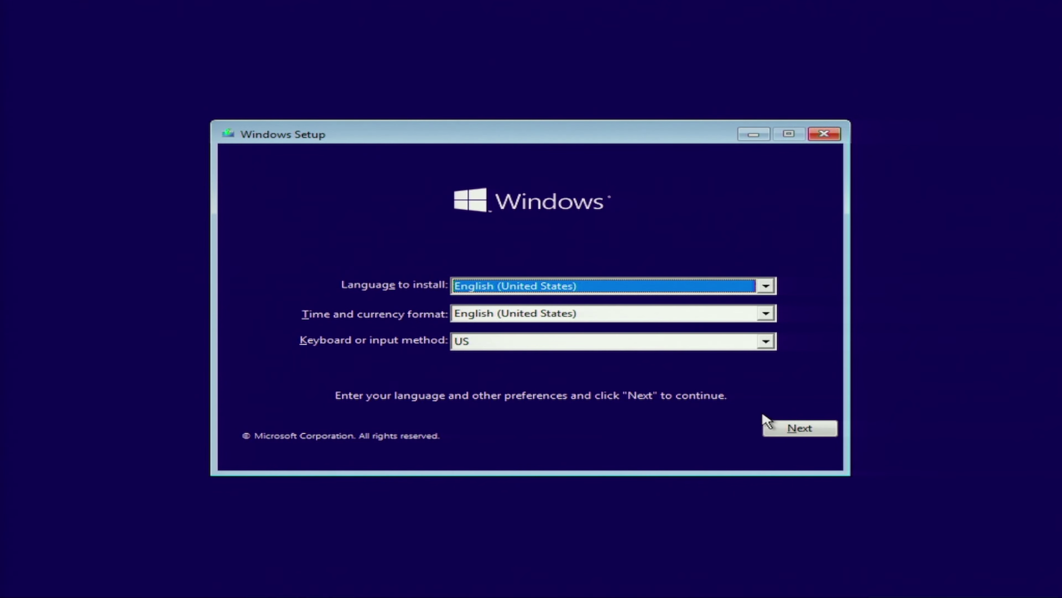
- Keep English (United States) settings, start Install now, and skip the product key
{"action": "left_click", "coordinate": [798, 427]}
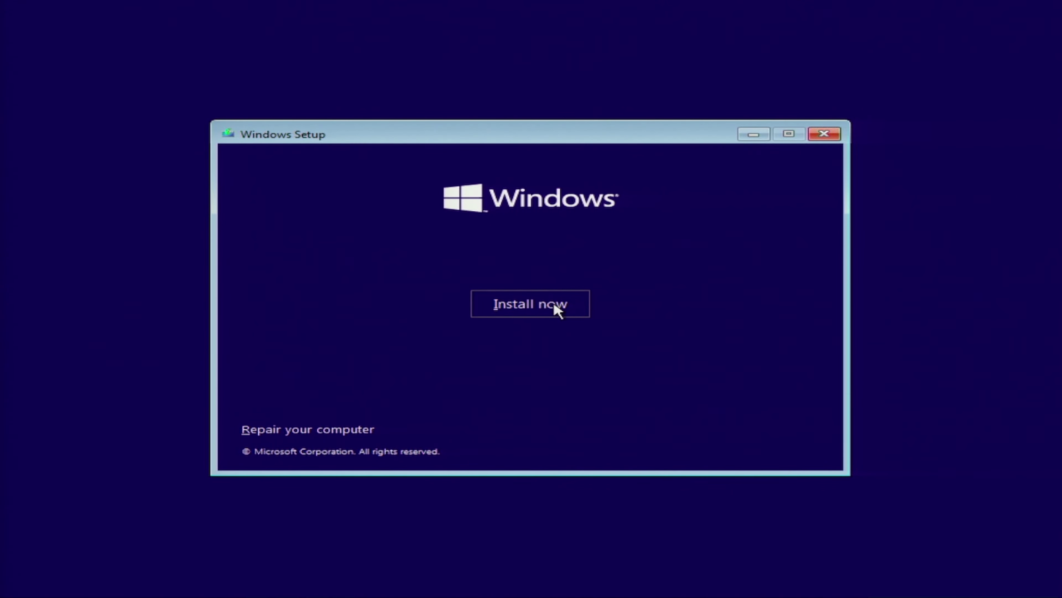
{"action": "left_click", "coordinate": [543, 309]}
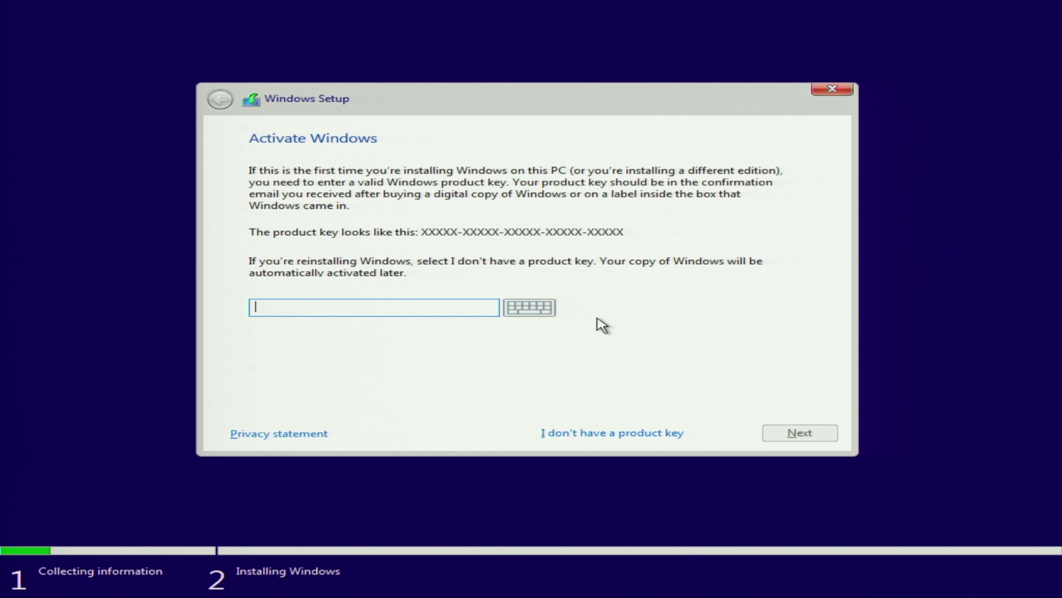
{"action": "left_click", "coordinate": [592, 435]}
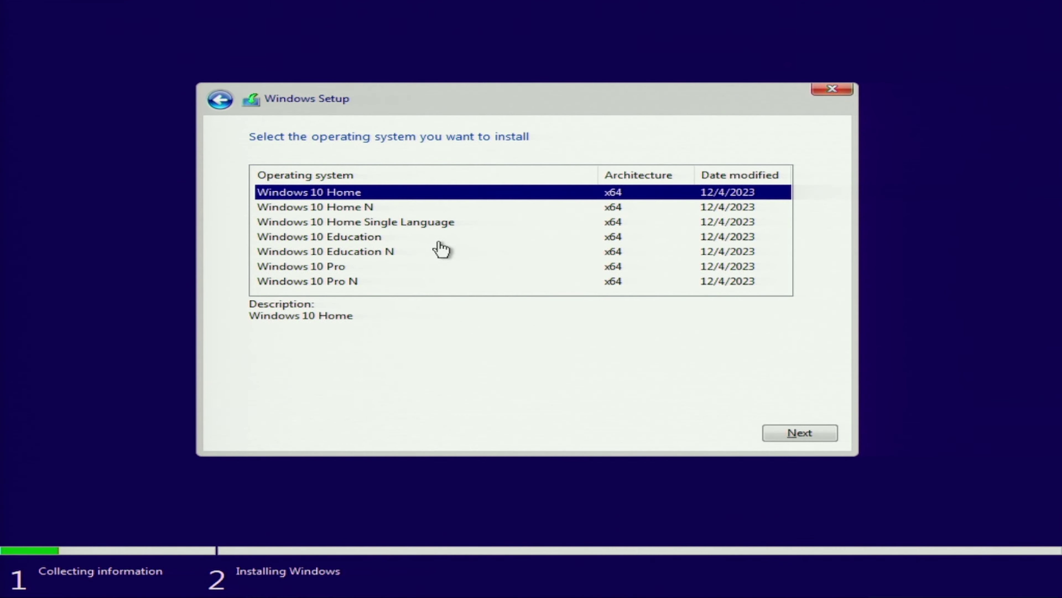
- Choose Windows 10 Pro, accept the license terms, and pick the Custom clean install
{"action": "left_click", "coordinate": [355, 267]}
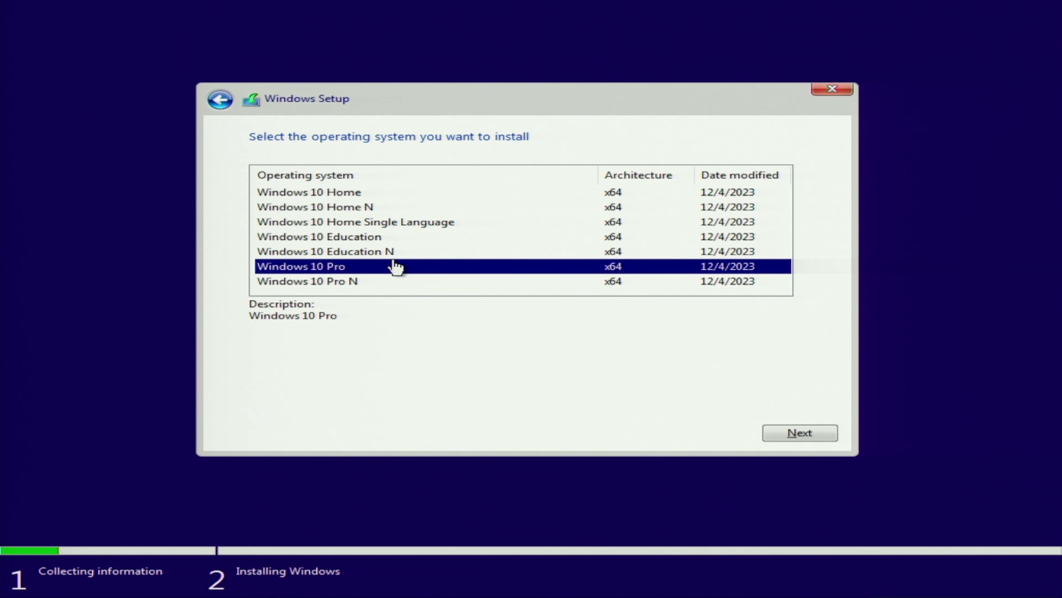
{"action": "left_click", "coordinate": [813, 436]}
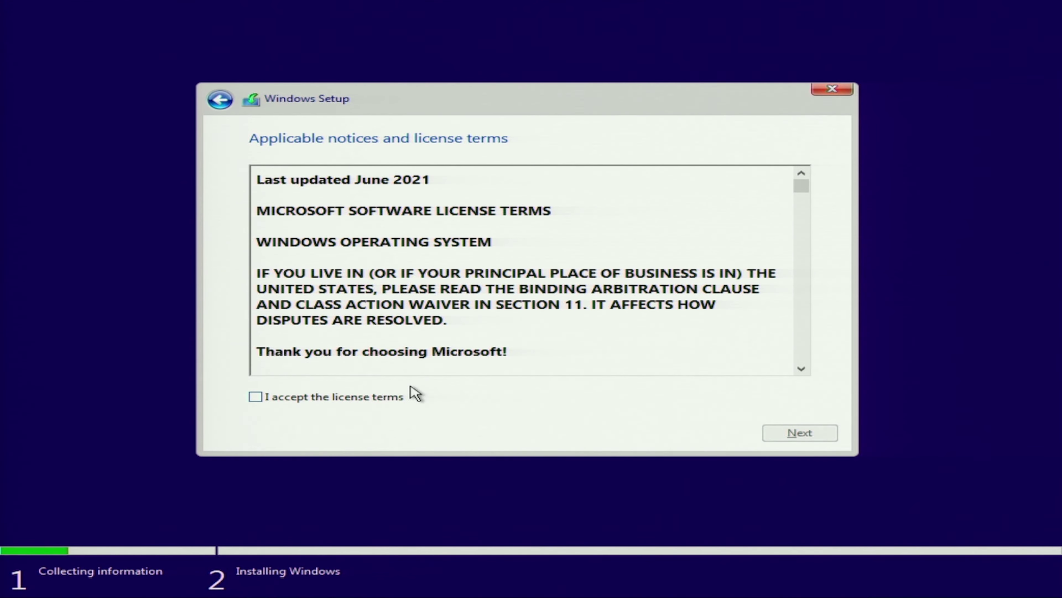
{"action": "left_click", "coordinate": [376, 400]}
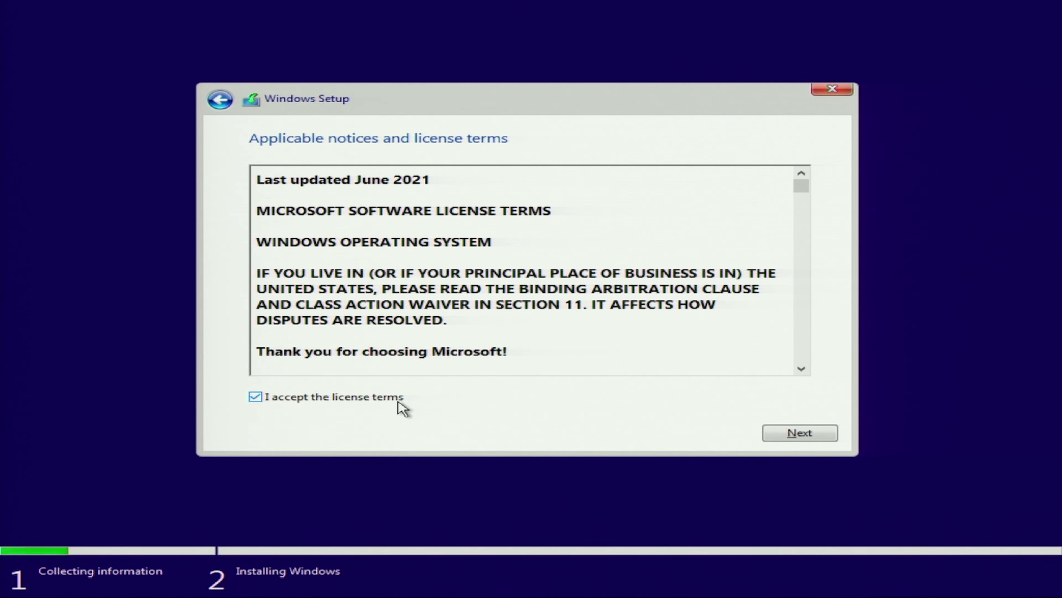
{"action": "left_click", "coordinate": [792, 438]}
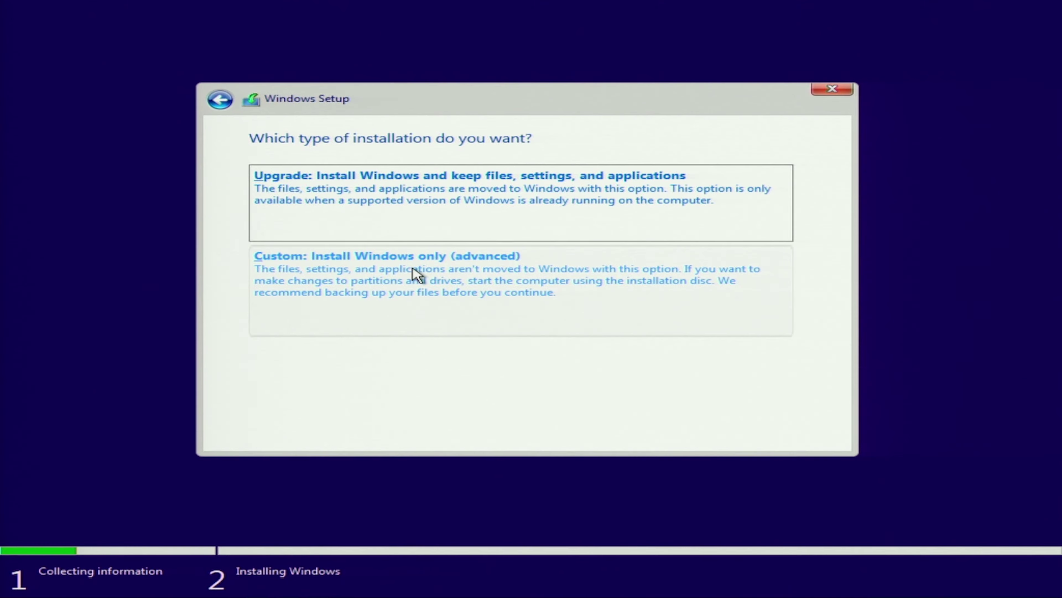
{"action": "left_click", "coordinate": [445, 270]}
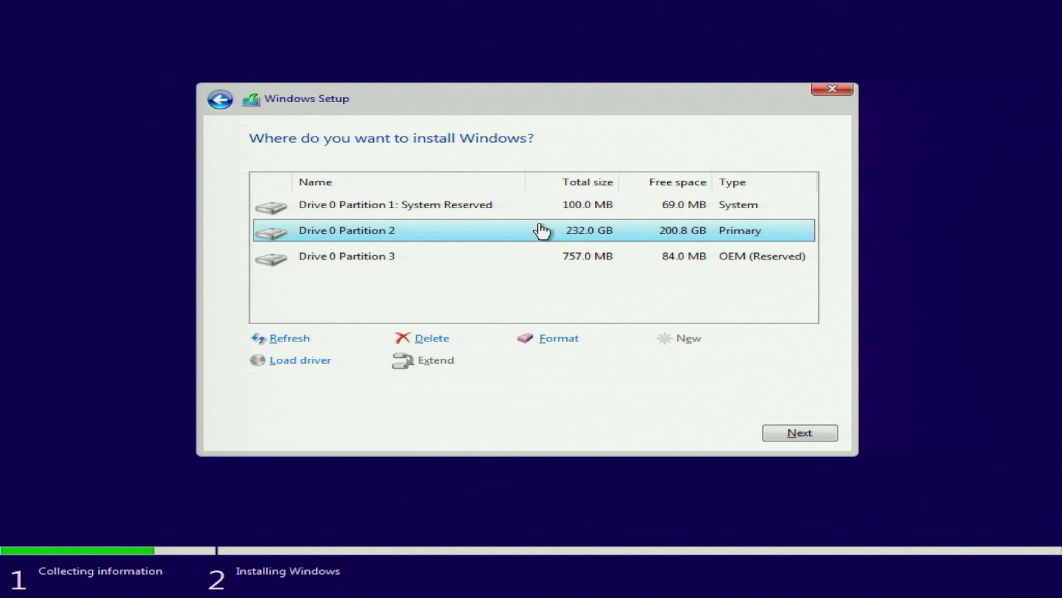
- Format the System Reserved Partition 1 and Partition 3, then select Drive 0 Partition 2
{"action": "left_click", "coordinate": [474, 205]}
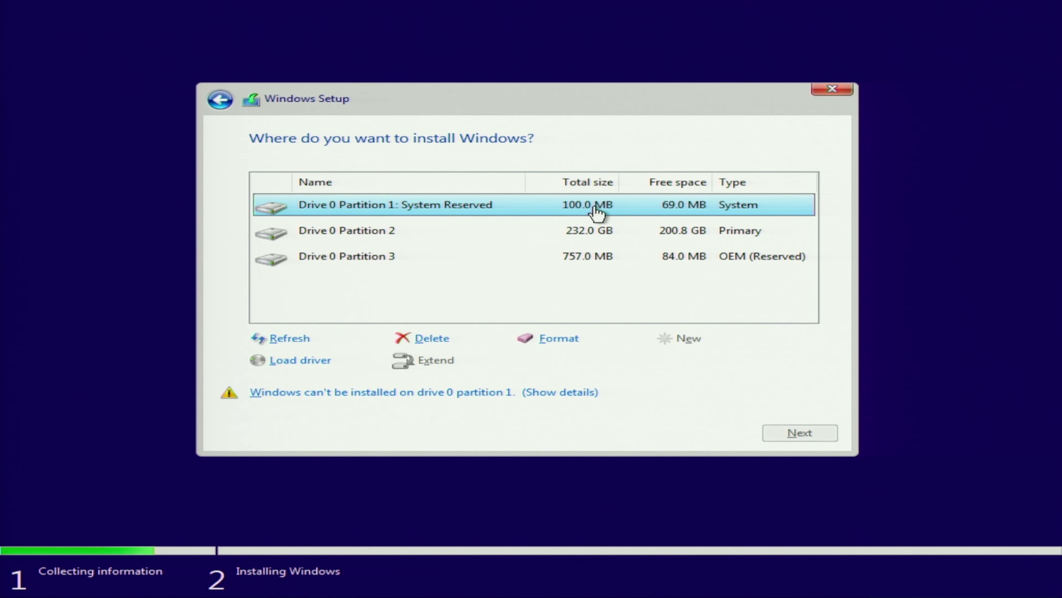
{"action": "left_click", "coordinate": [529, 344]}
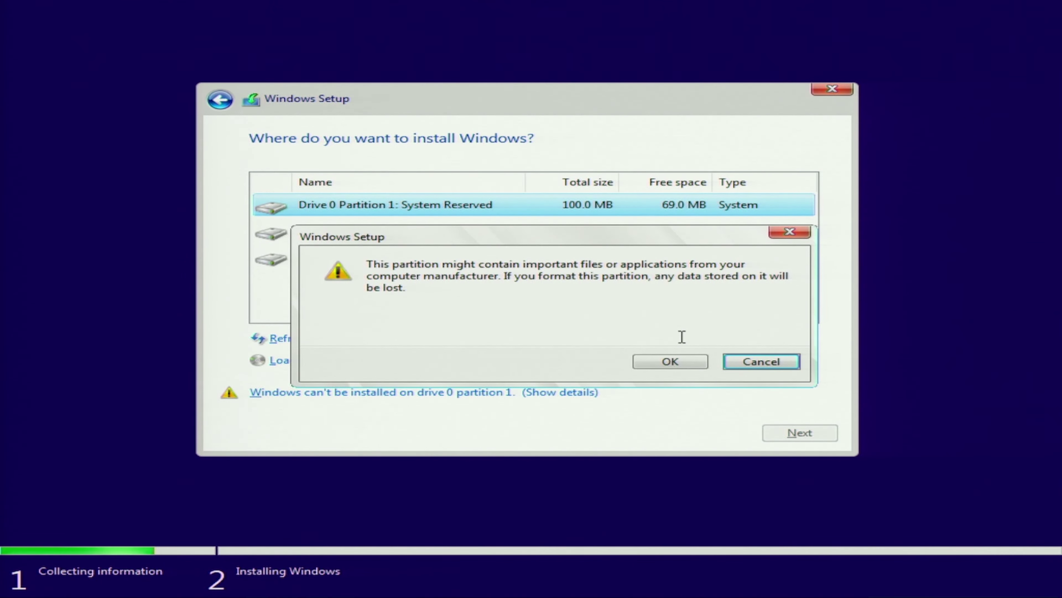
{"action": "left_click", "coordinate": [667, 361]}
{"action": "left_click", "coordinate": [494, 256]}
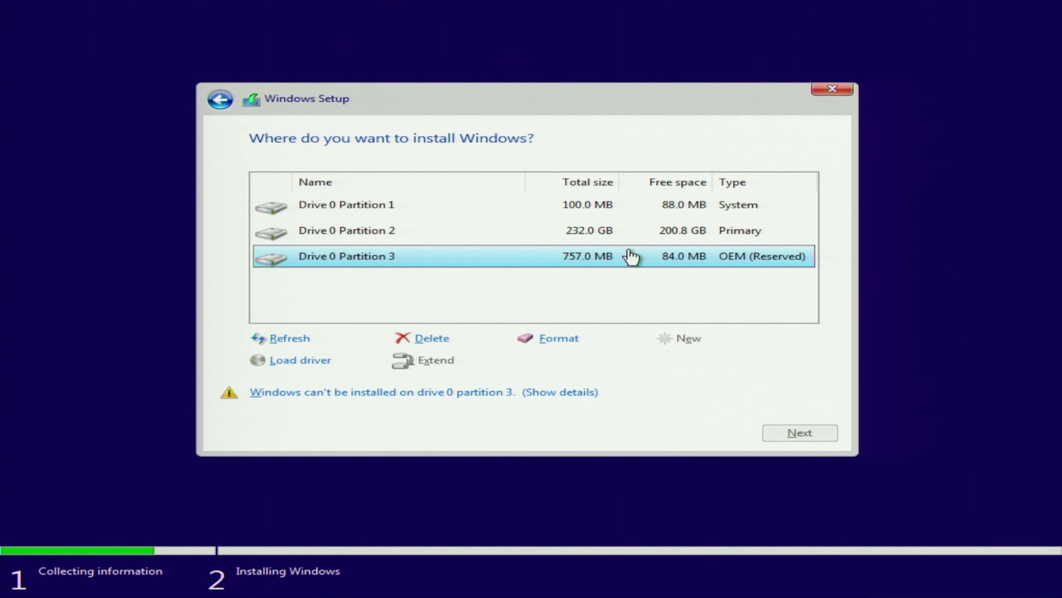
{"action": "left_click", "coordinate": [548, 339]}
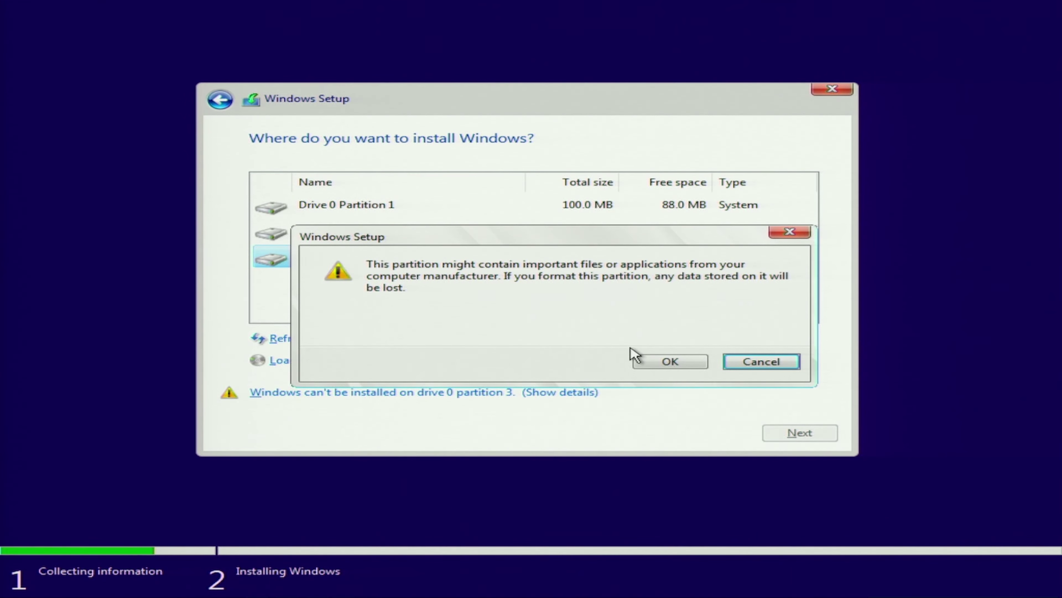
{"action": "left_click", "coordinate": [652, 362]}
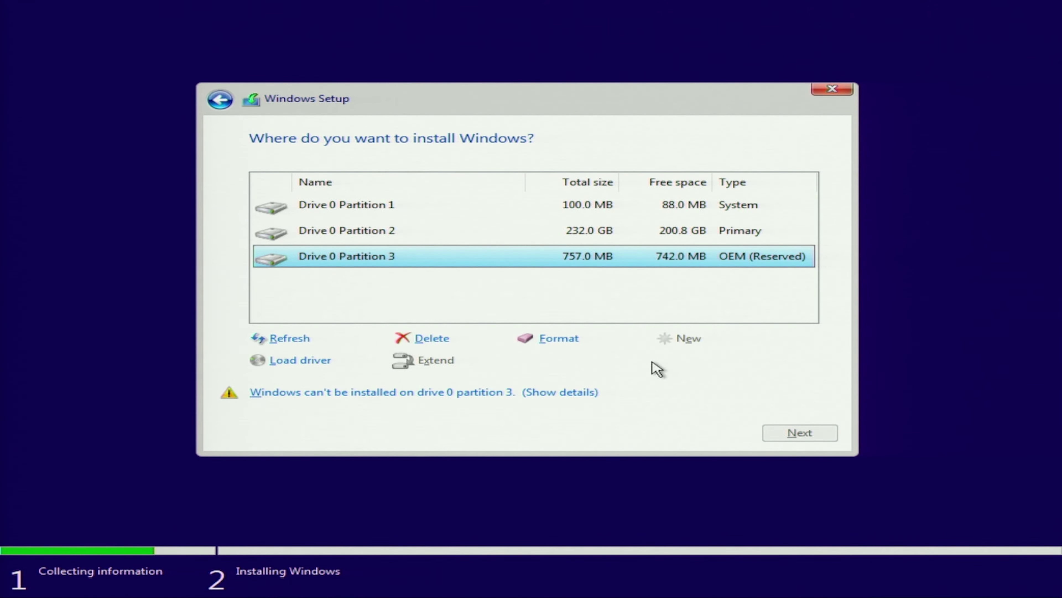
{"action": "left_click", "coordinate": [571, 229]}
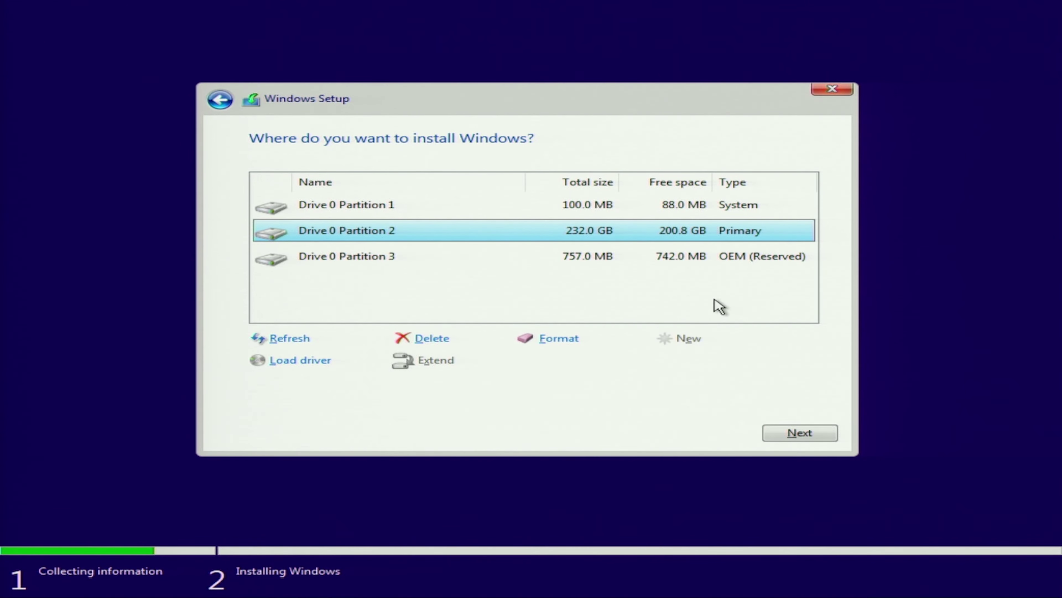
- Delete Drive 0 Partitions 2, 1 and the OEM reserved partition, leaving only unallocated space
{"action": "left_click", "coordinate": [360, 290]}
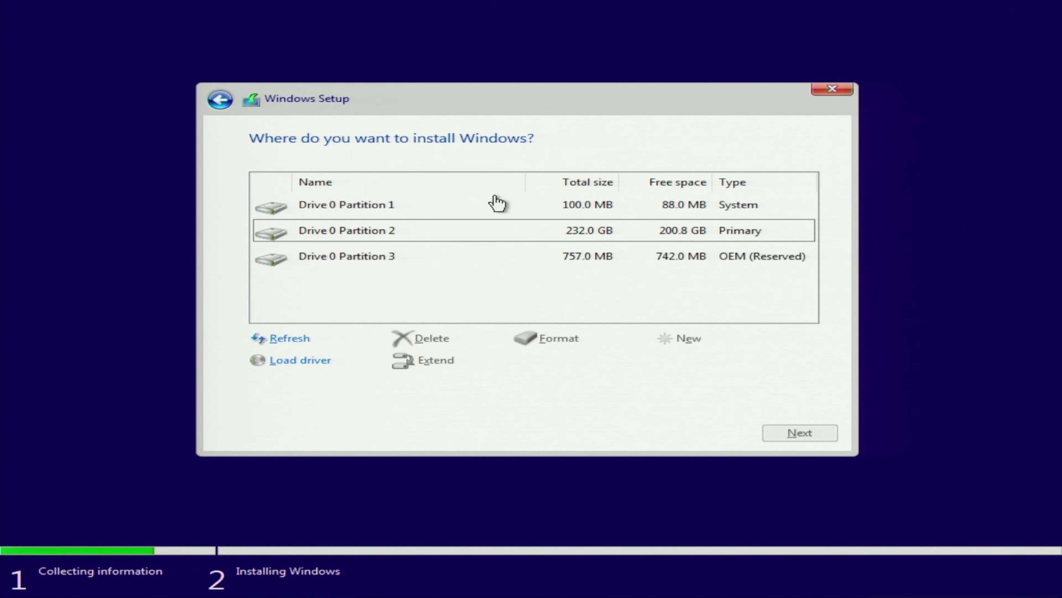
{"action": "left_click", "coordinate": [437, 239]}
{"action": "left_click", "coordinate": [412, 339]}
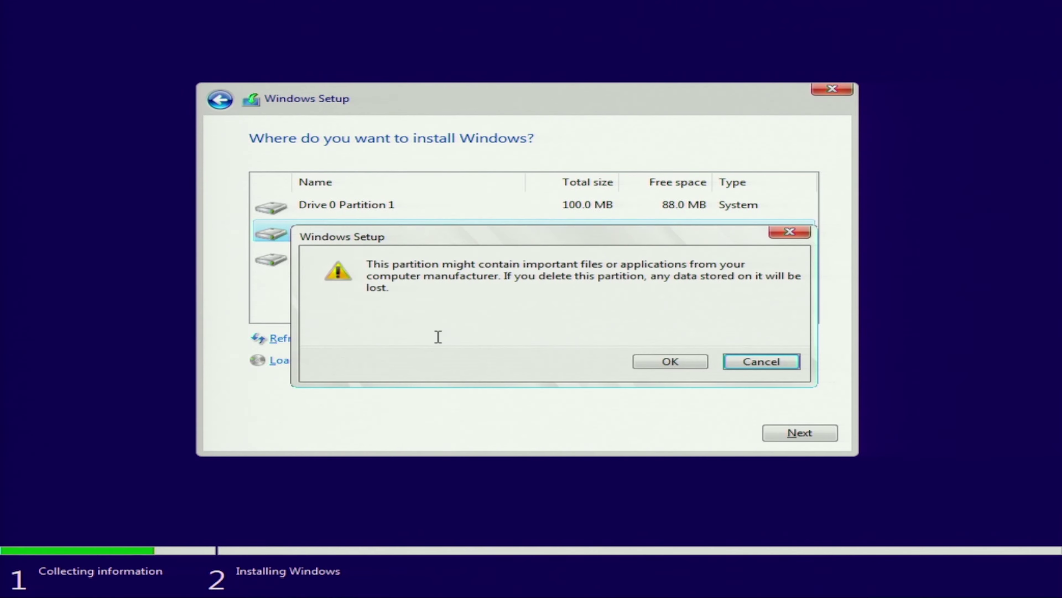
{"action": "left_click", "coordinate": [649, 362]}
{"action": "left_click", "coordinate": [420, 359]}
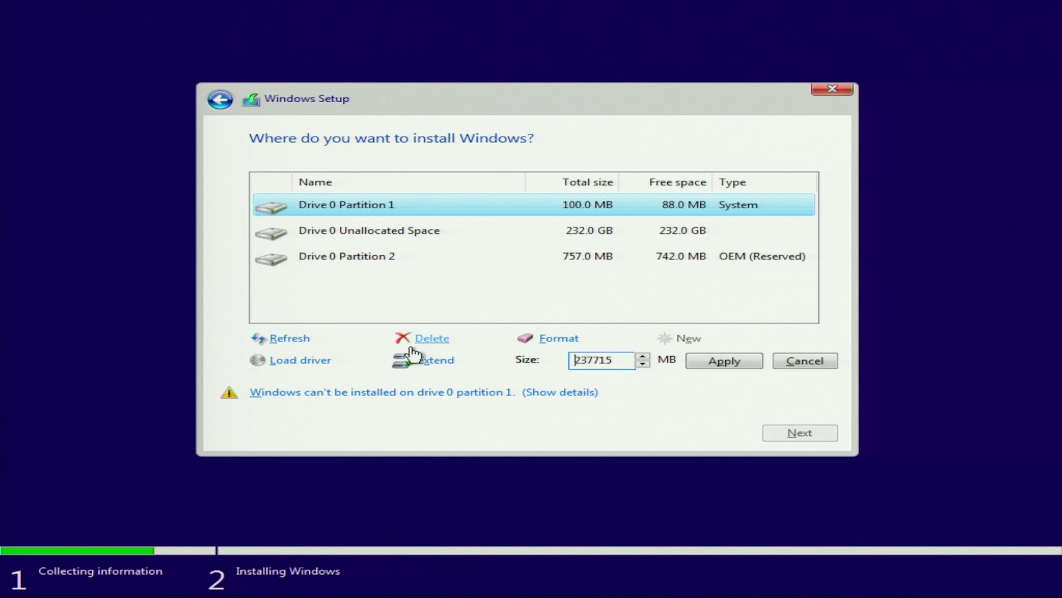
{"action": "left_click", "coordinate": [419, 341]}
{"action": "left_click", "coordinate": [654, 360]}
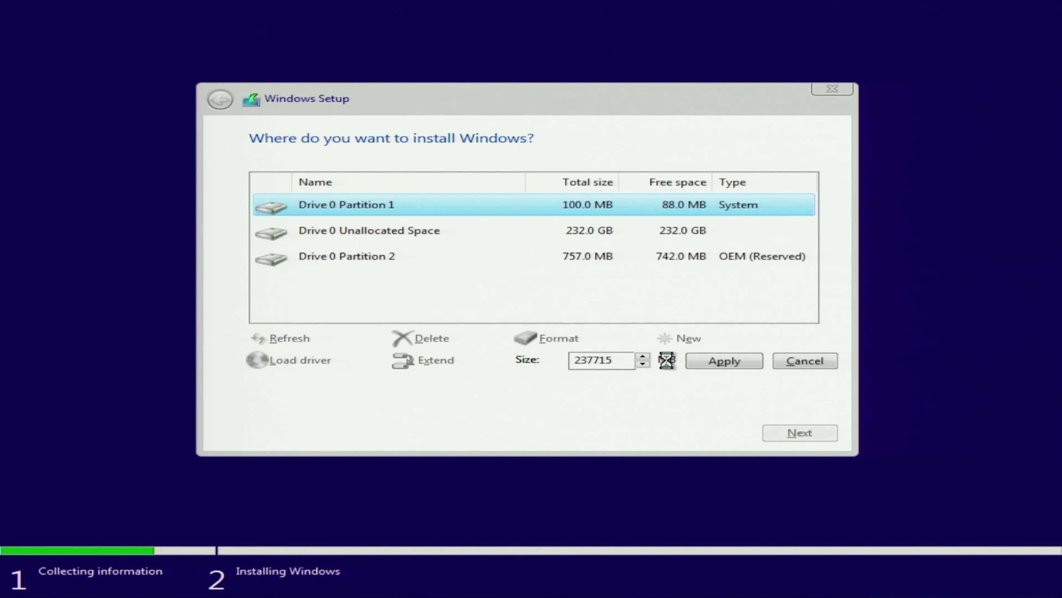
{"action": "left_click", "coordinate": [407, 232]}
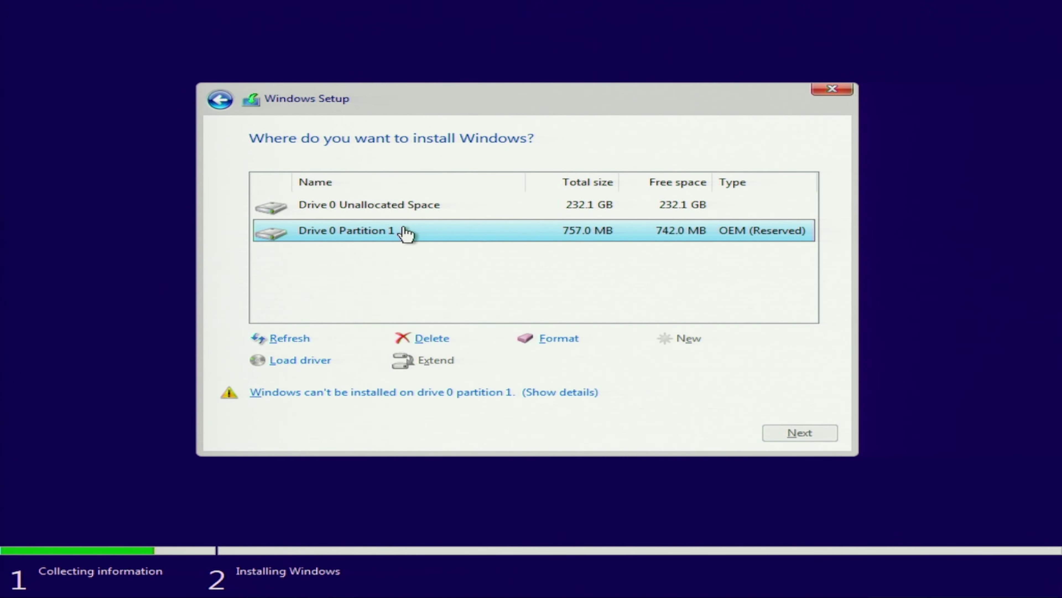
{"action": "left_click", "coordinate": [423, 339]}
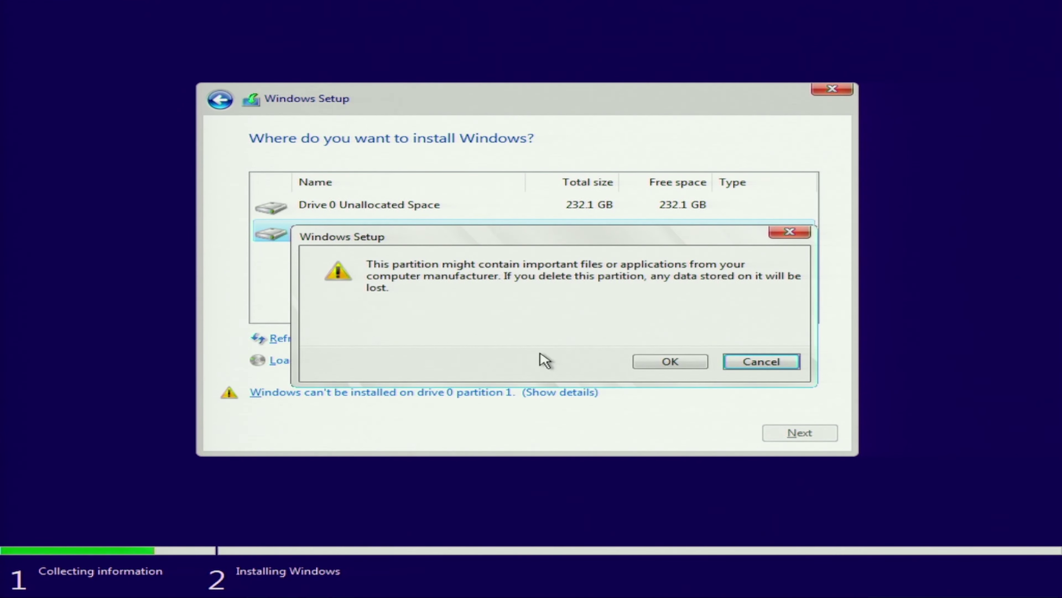
{"action": "left_click", "coordinate": [652, 361]}
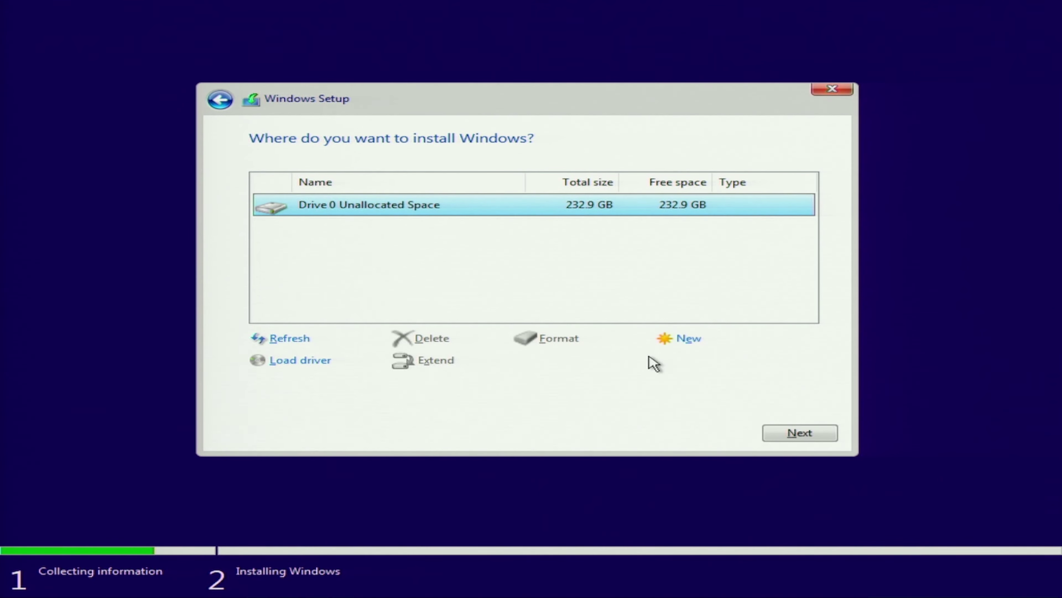
- Create a new full-size partition with its system partitions and install Windows onto Partition 2
{"action": "left_click", "coordinate": [692, 340]}
{"action": "left_click", "coordinate": [730, 362]}
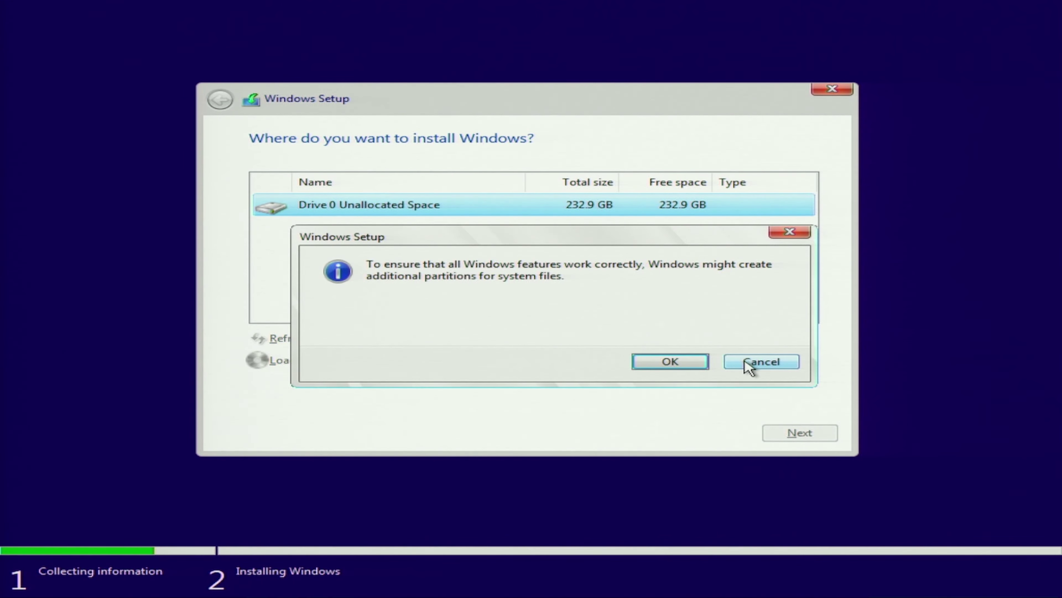
{"action": "left_click", "coordinate": [670, 361]}
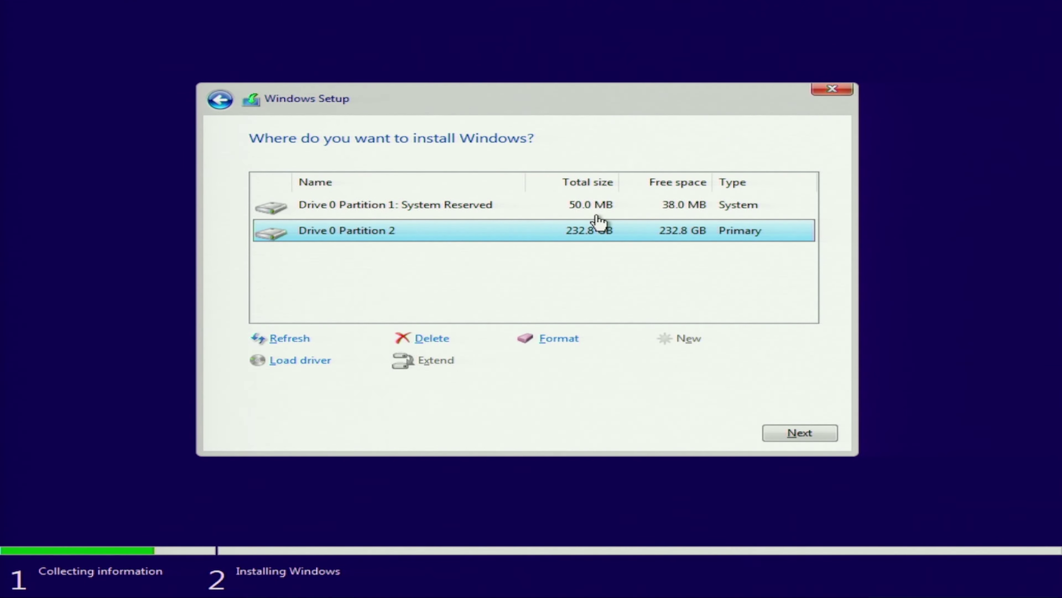
{"action": "left_click", "coordinate": [773, 436]}
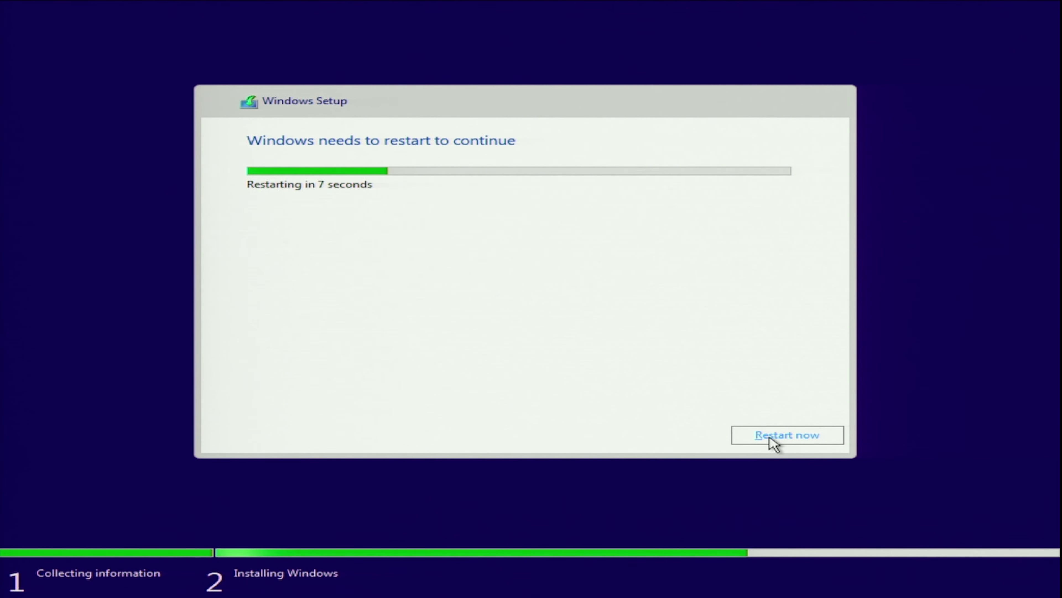
- Restart the PC immediately instead of waiting for the countdown
{"action": "left_click", "coordinate": [770, 439]}
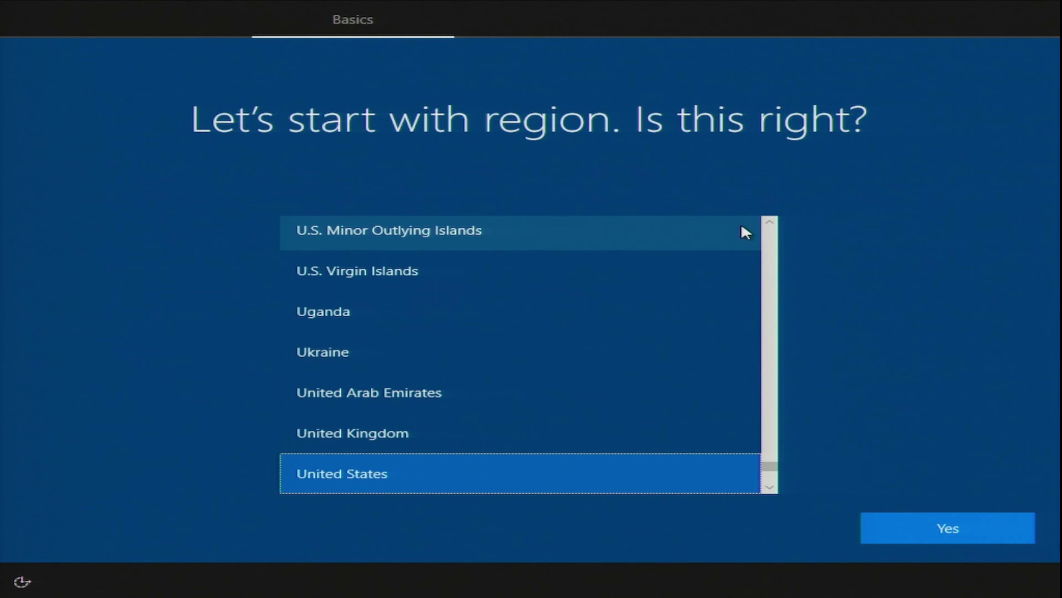
- Pick India as the region and English (India) as the keyboard layout
{"action": "scroll", "coordinate": [775, 268], "scroll_direction": "up", "scroll_amount": 5}
{"action": "scroll", "coordinate": [774, 268], "scroll_direction": "up", "scroll_amount": 20}
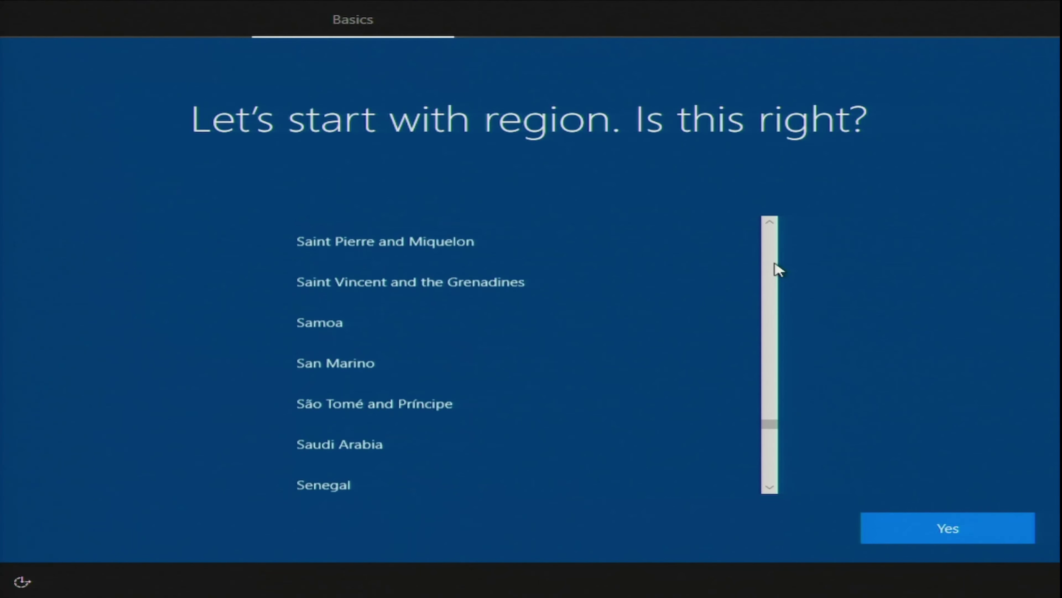
{"action": "left_click", "coordinate": [435, 273]}
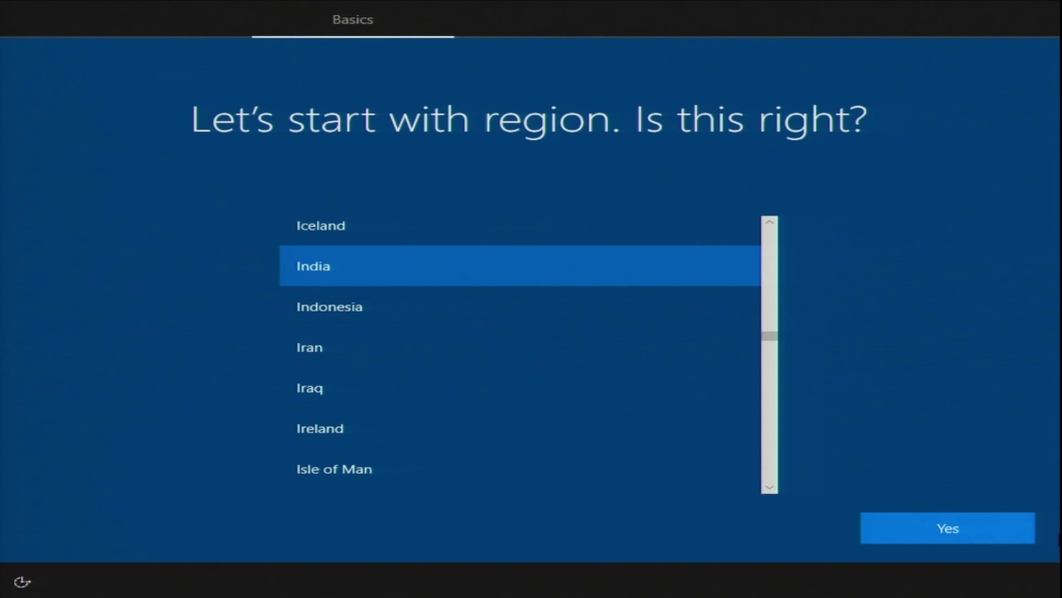
{"action": "left_click", "coordinate": [978, 524]}
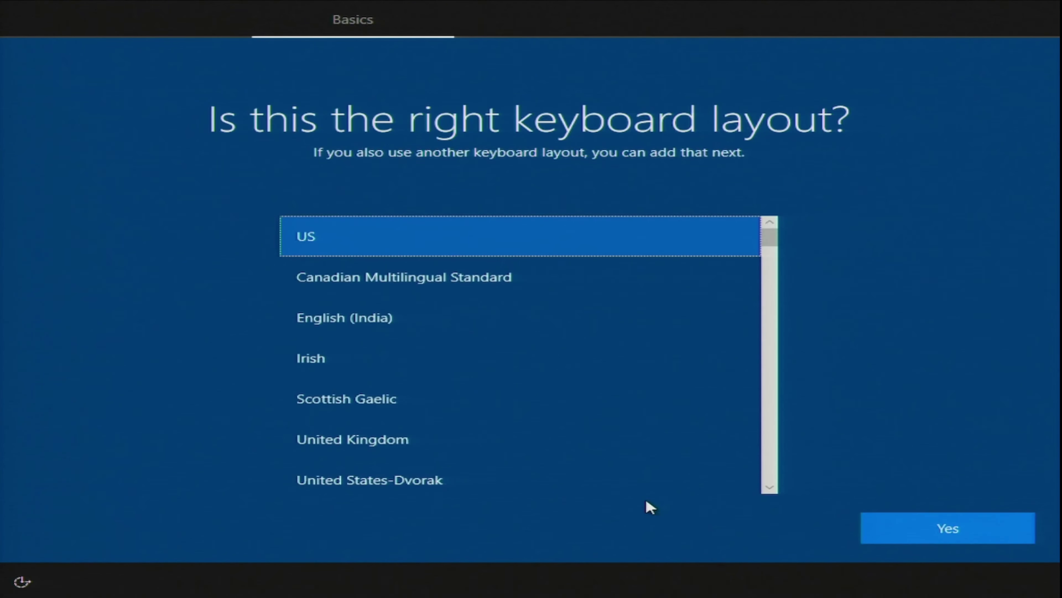
{"action": "left_click", "coordinate": [539, 315]}
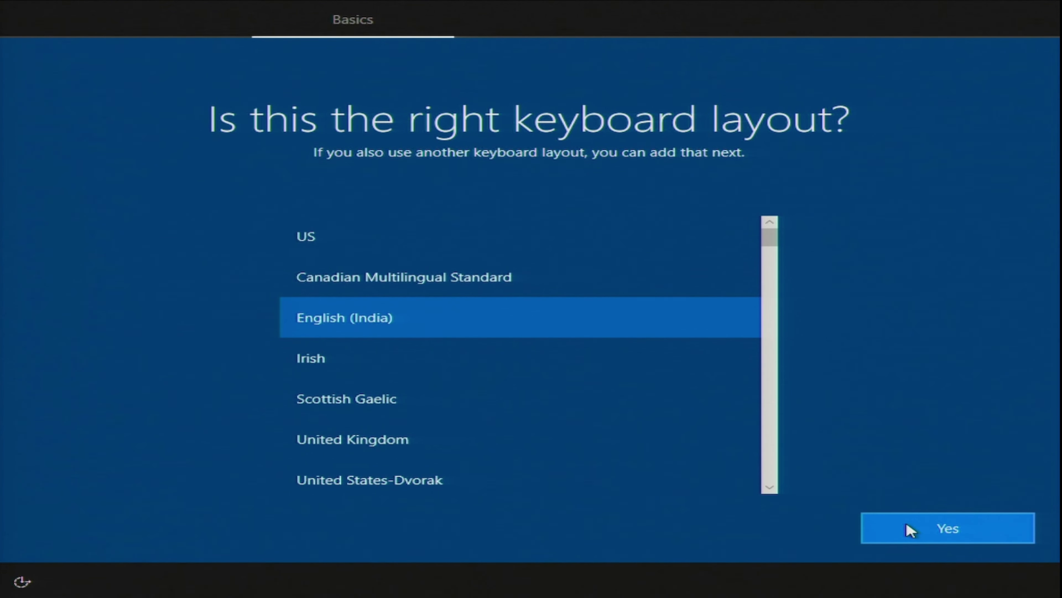
{"action": "left_click", "coordinate": [971, 530]}
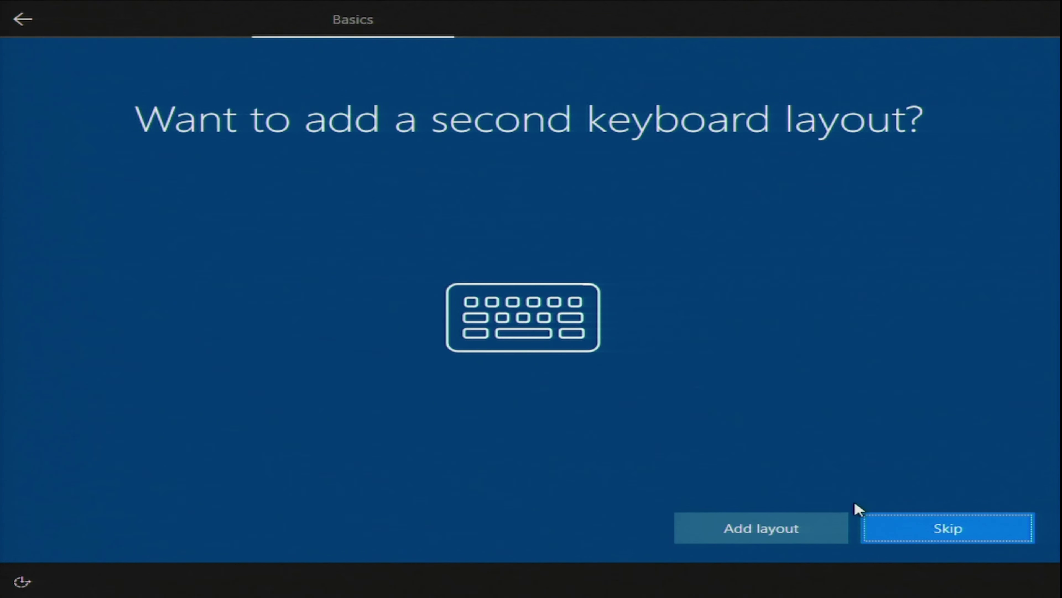
- Skip the second keyboard layout, choose 'I don't have internet', then continue with limited setup
{"action": "left_click", "coordinate": [973, 531]}
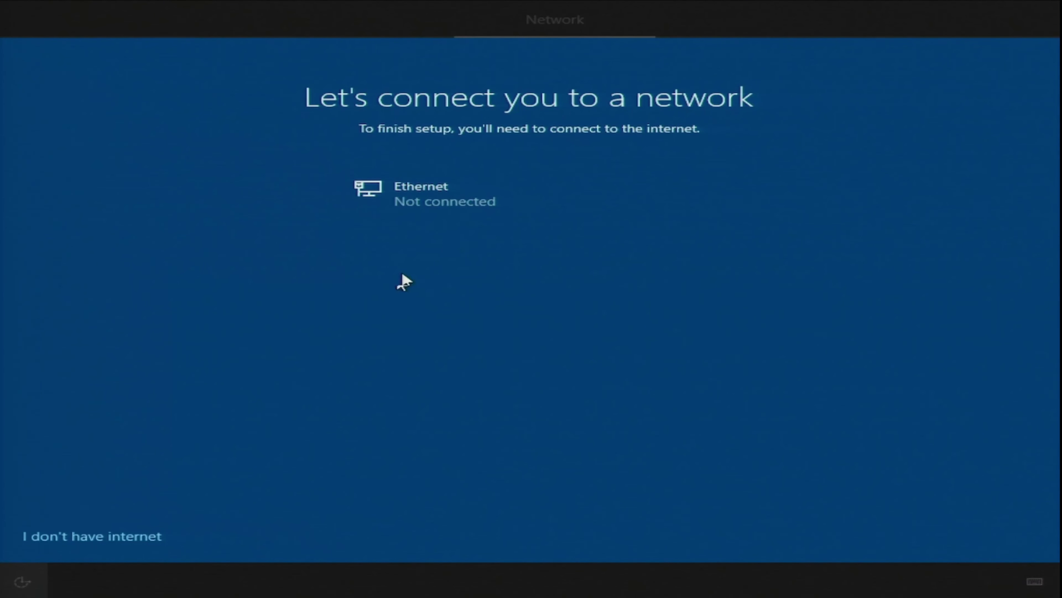
{"action": "left_click", "coordinate": [75, 538]}
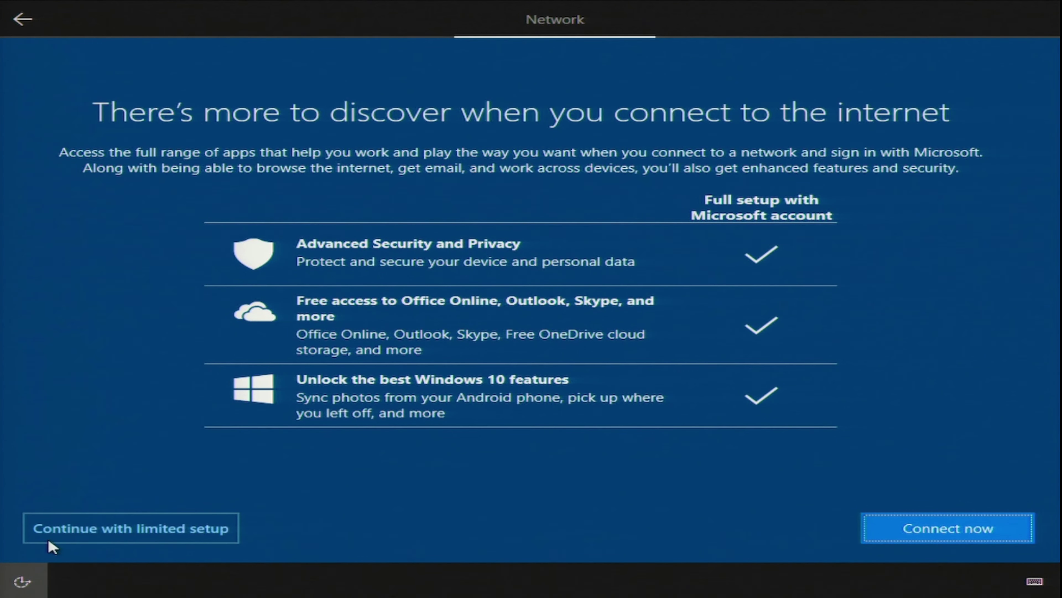
{"action": "left_click", "coordinate": [127, 534]}
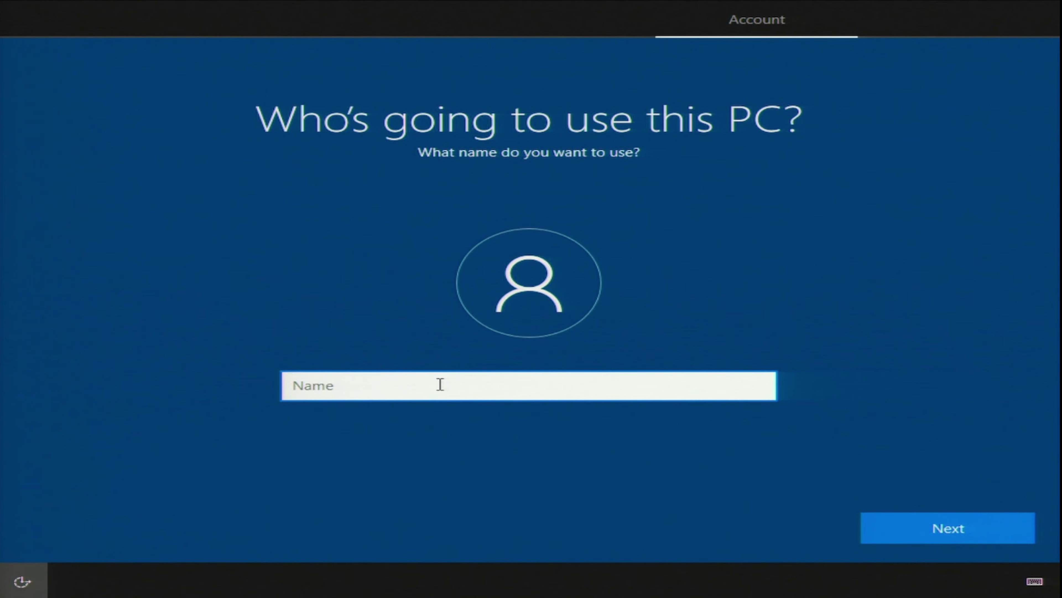
- Enter the user's full name as the local account name
{"action": "type", "text": "DeepakYadav"}
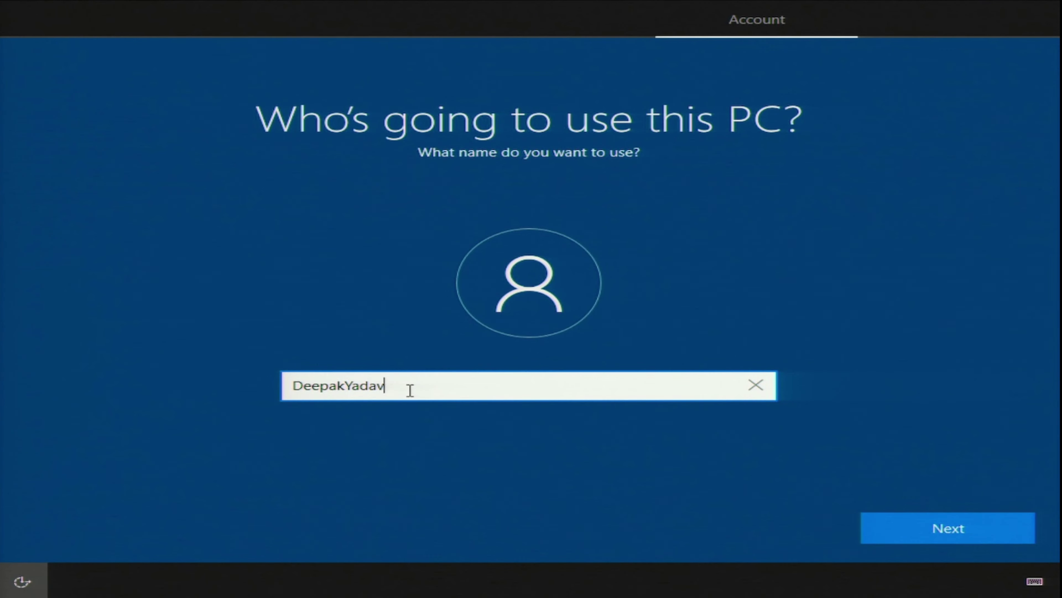
{"action": "left_click", "coordinate": [343, 385]}
{"action": "left_click", "coordinate": [661, 461]}
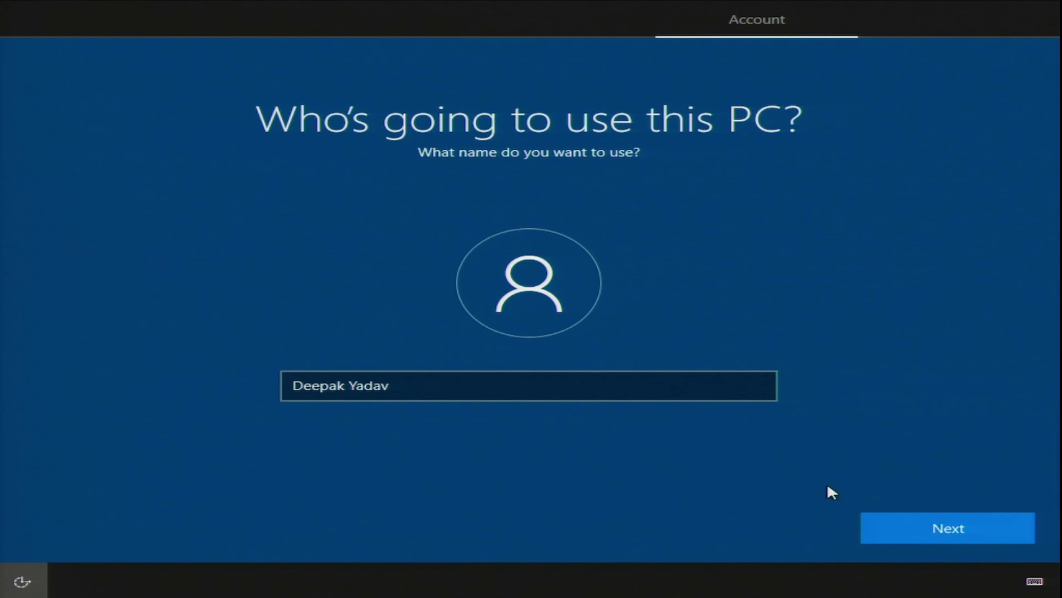
{"action": "left_click", "coordinate": [912, 535]}
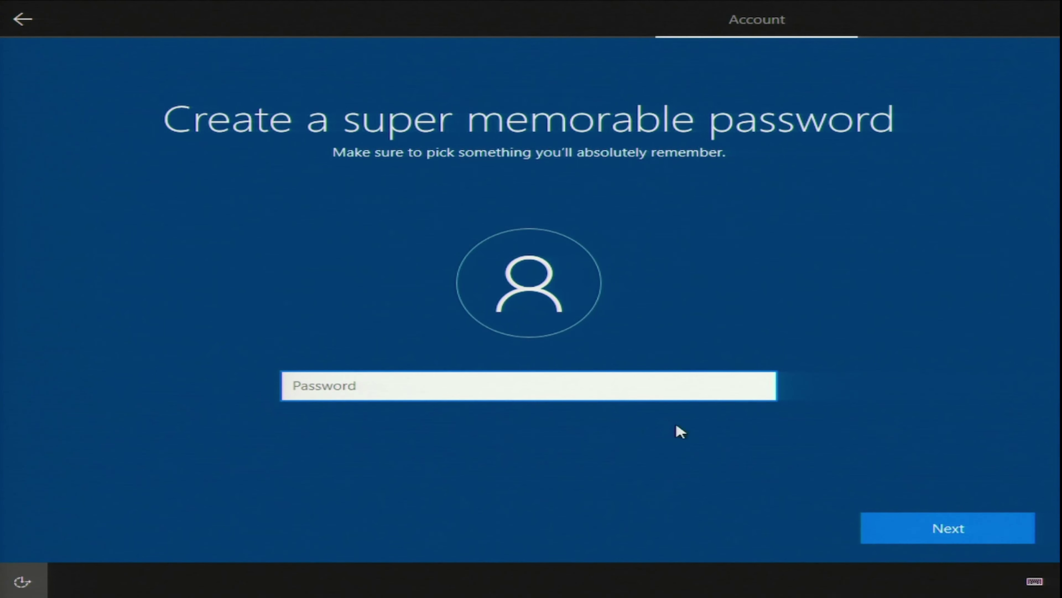
- Leave the password blank, then accept the privacy settings and Cortana options
{"action": "left_click", "coordinate": [901, 528]}
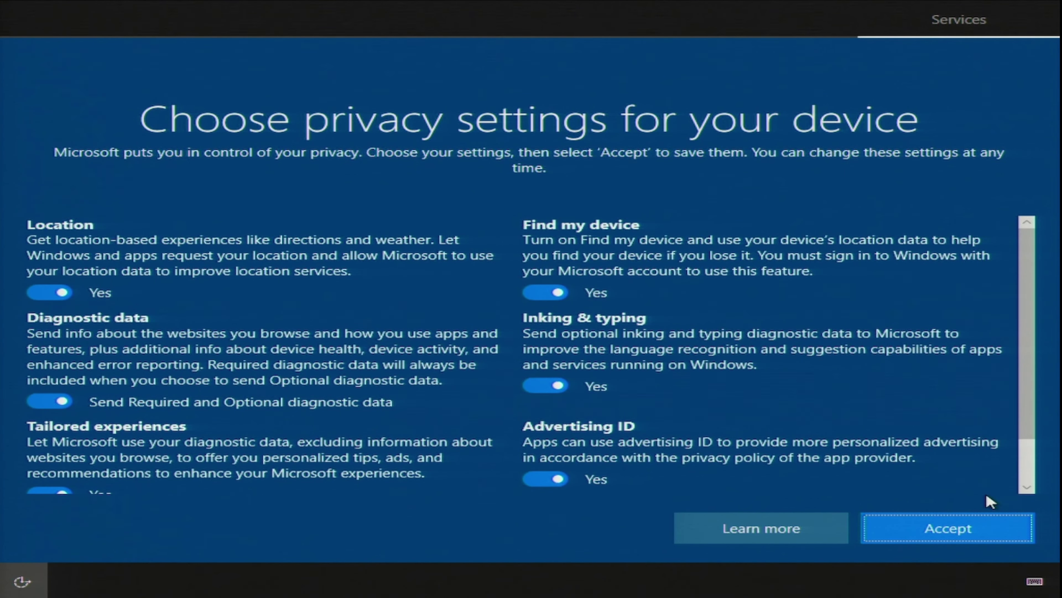
{"action": "left_click", "coordinate": [955, 528]}
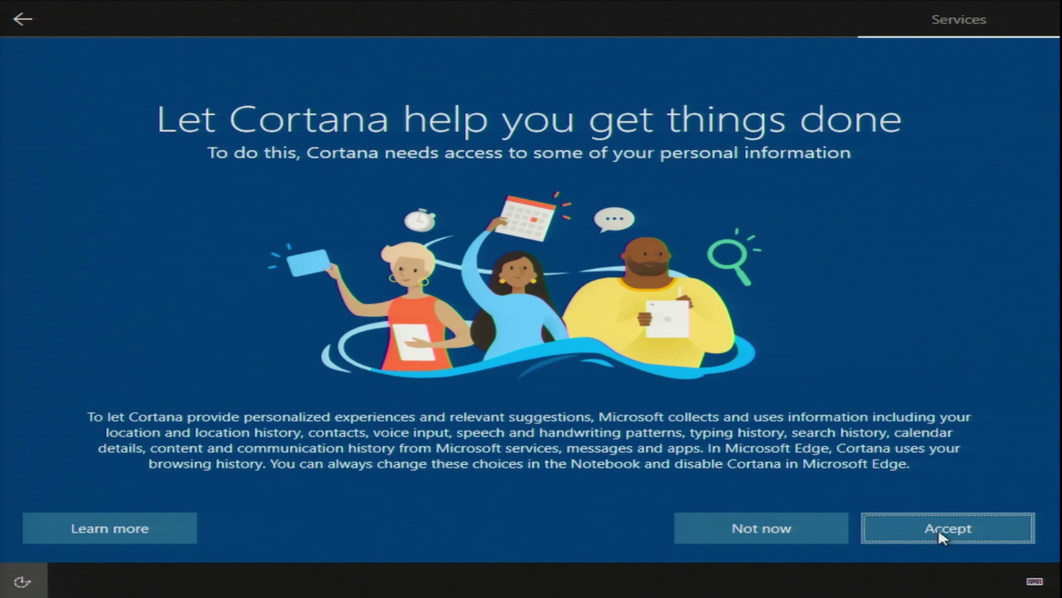
{"action": "left_click", "coordinate": [944, 530]}
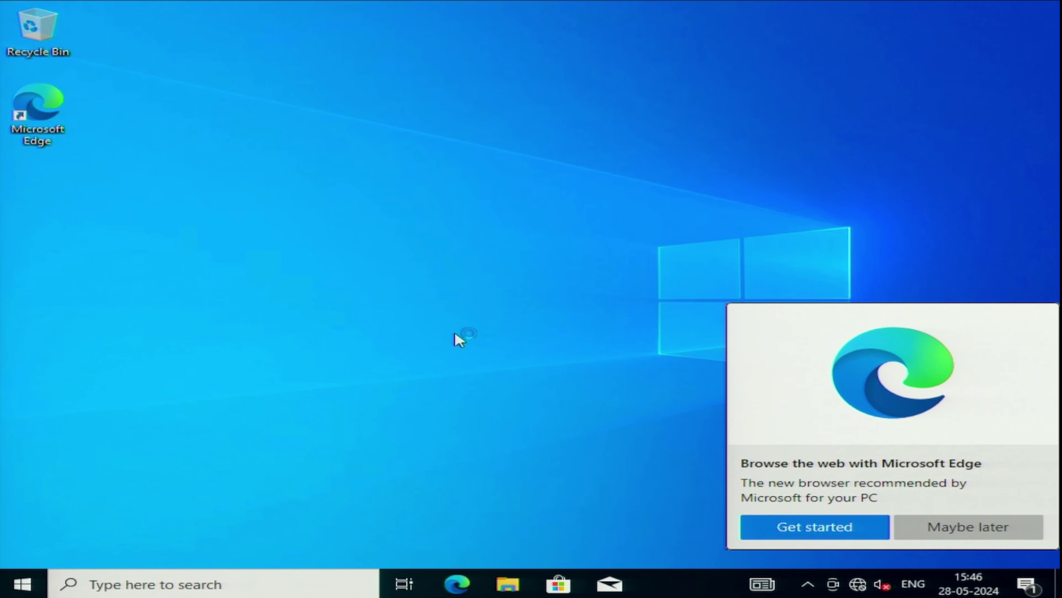
- Open the Themes page of Personalization settings in a maximized Settings window
{"action": "right_click", "coordinate": [304, 177]}
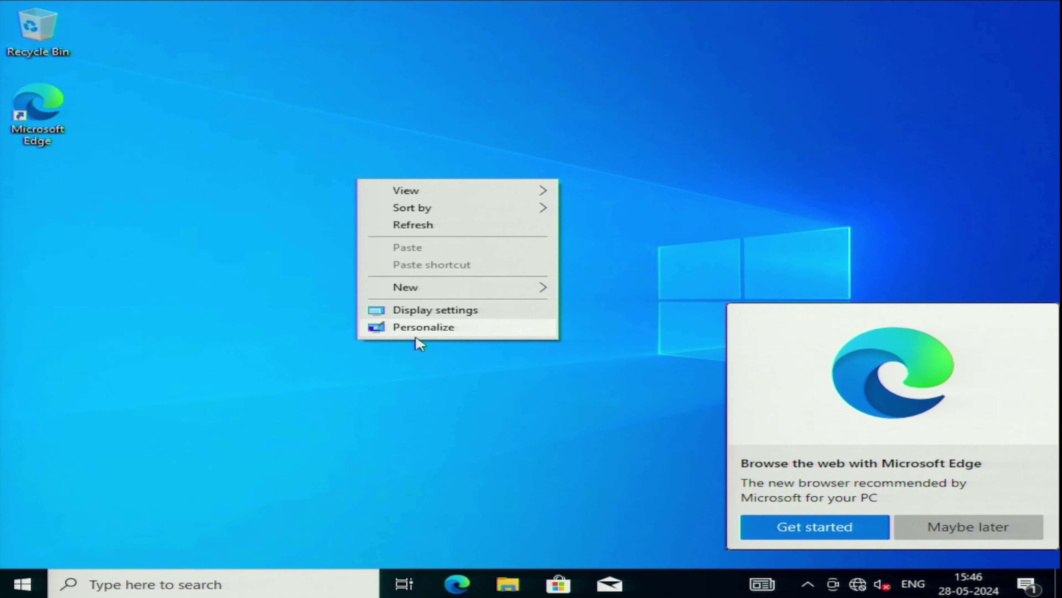
{"action": "left_click", "coordinate": [415, 327]}
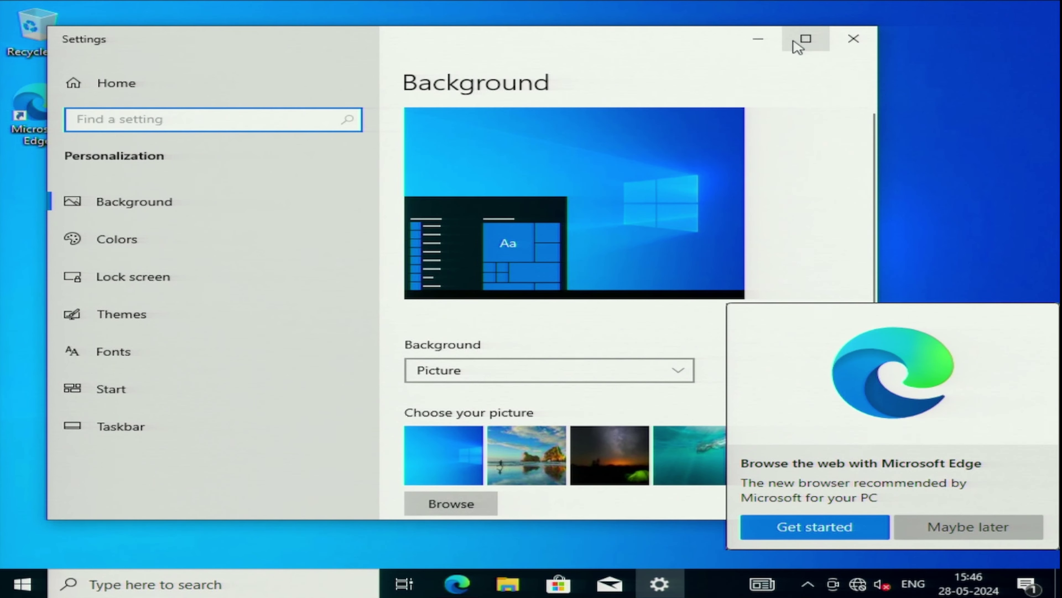
{"action": "left_click", "coordinate": [806, 38]}
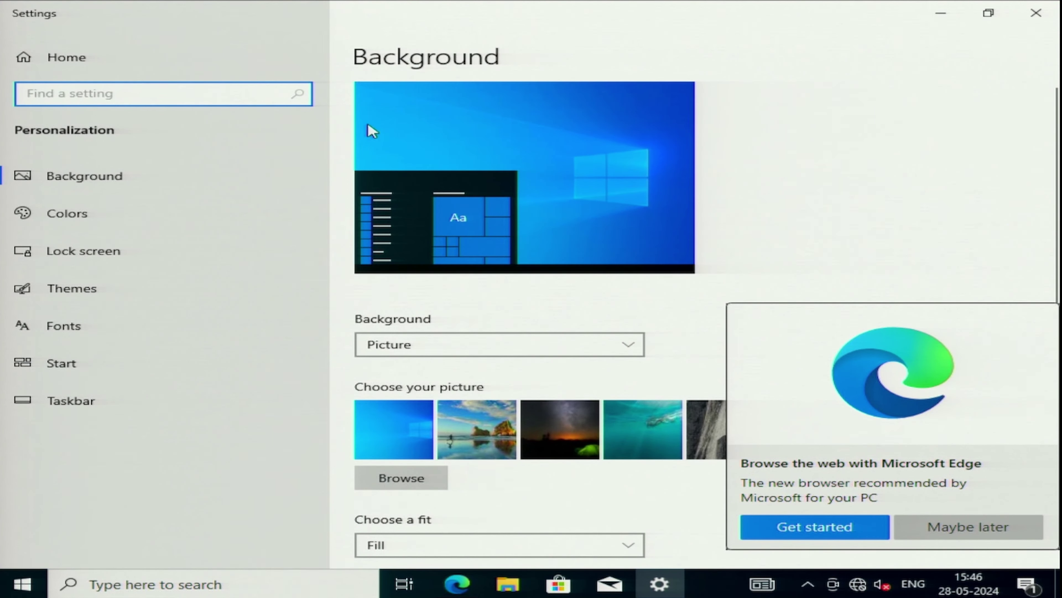
{"action": "left_click", "coordinate": [154, 291]}
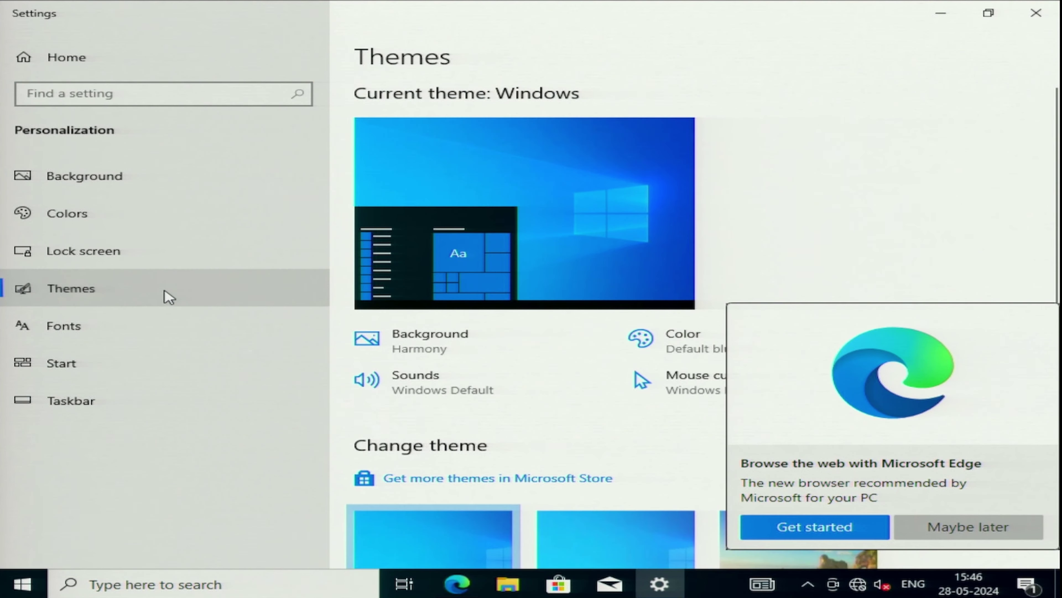
{"action": "scroll", "coordinate": [706, 330], "scroll_direction": "down", "scroll_amount": 10}
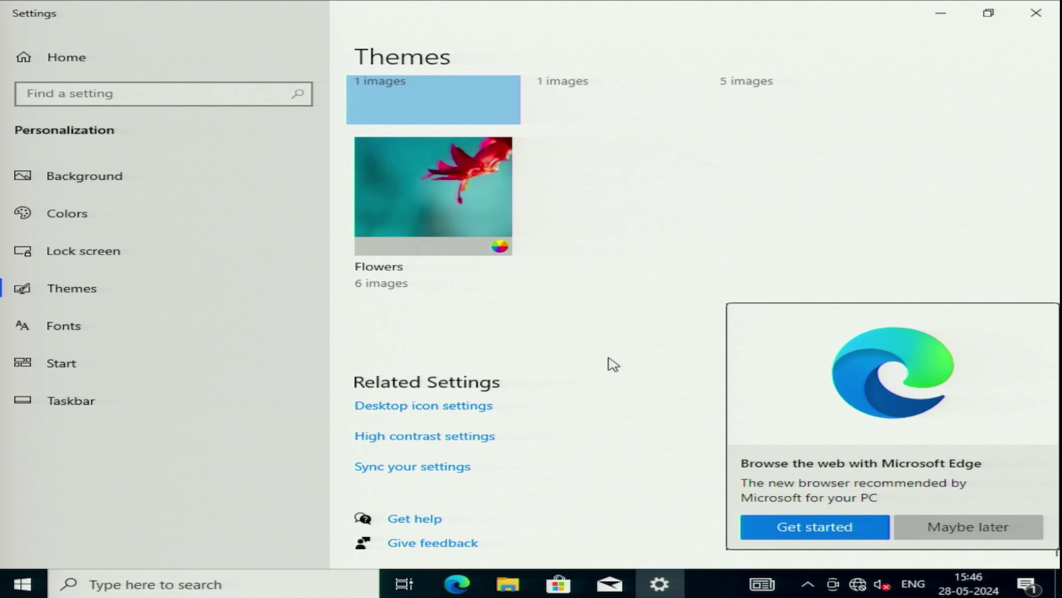
- Enable the Computer, User's Files, Network and Control Panel desktop icons, apply, and close Settings
{"action": "left_click", "coordinate": [425, 408]}
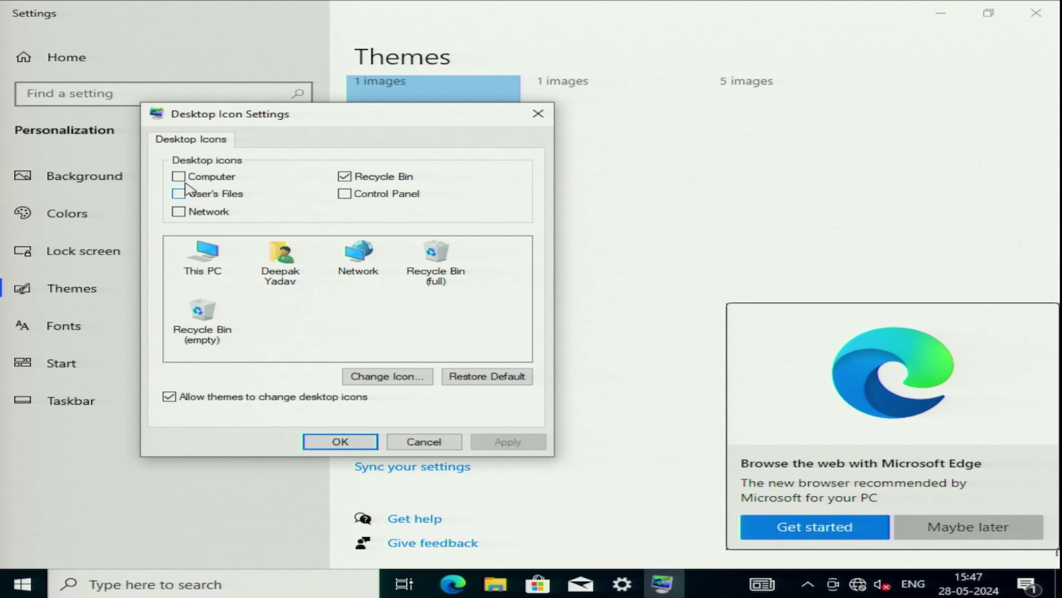
{"action": "left_click", "coordinate": [179, 176]}
{"action": "left_click", "coordinate": [179, 193]}
{"action": "left_click", "coordinate": [179, 211]}
{"action": "left_click", "coordinate": [344, 193]}
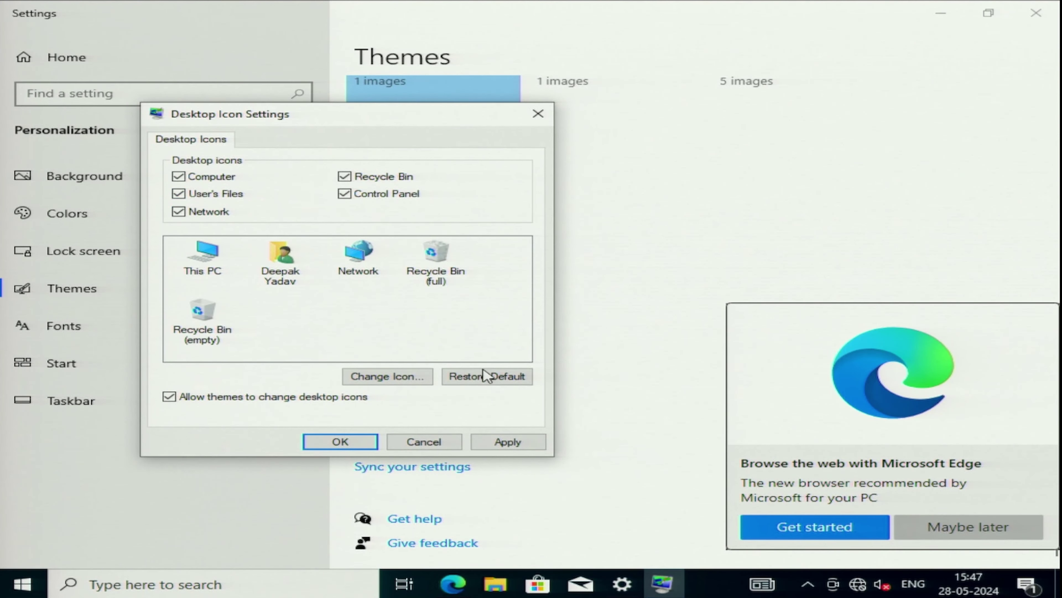
{"action": "left_click", "coordinate": [507, 442]}
{"action": "left_click", "coordinate": [330, 444]}
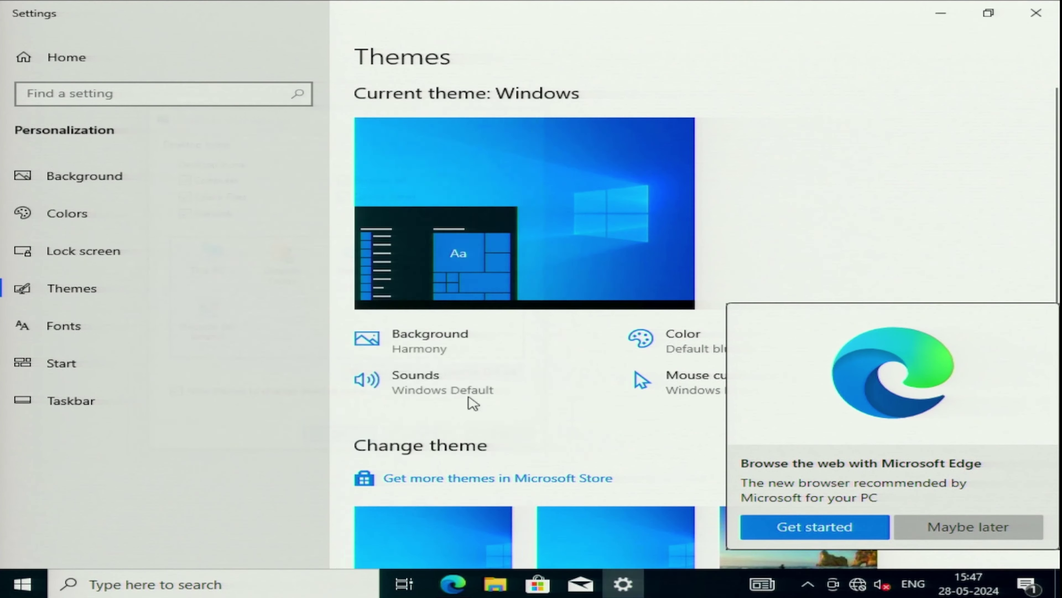
{"action": "key", "text": "alt+F4"}
{"action": "right_click", "coordinate": [671, 126]}
- Refresh the desktop repeatedly, checking the tray network status, until This PC, Network and Control Panel icons show
{"action": "left_click", "coordinate": [705, 172]}
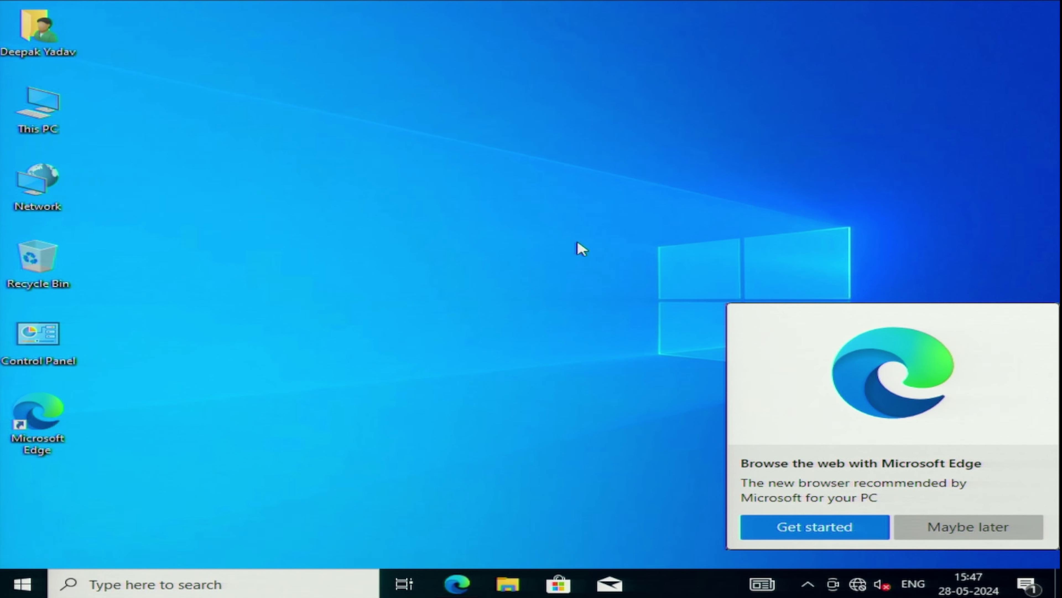
{"action": "left_click", "coordinate": [857, 584]}
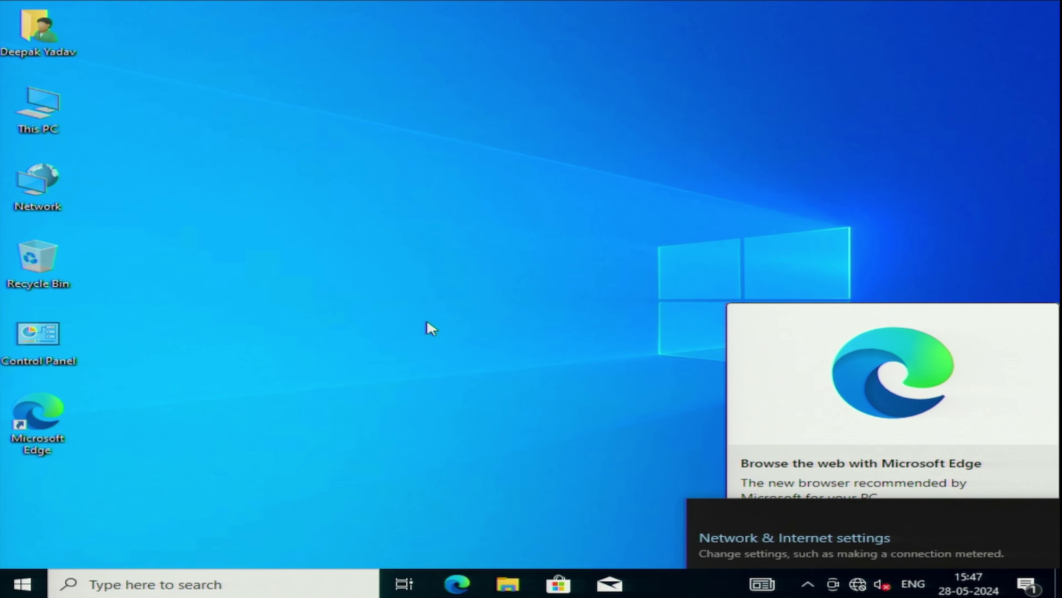
{"action": "right_click", "coordinate": [514, 268]}
{"action": "left_click", "coordinate": [560, 313]}
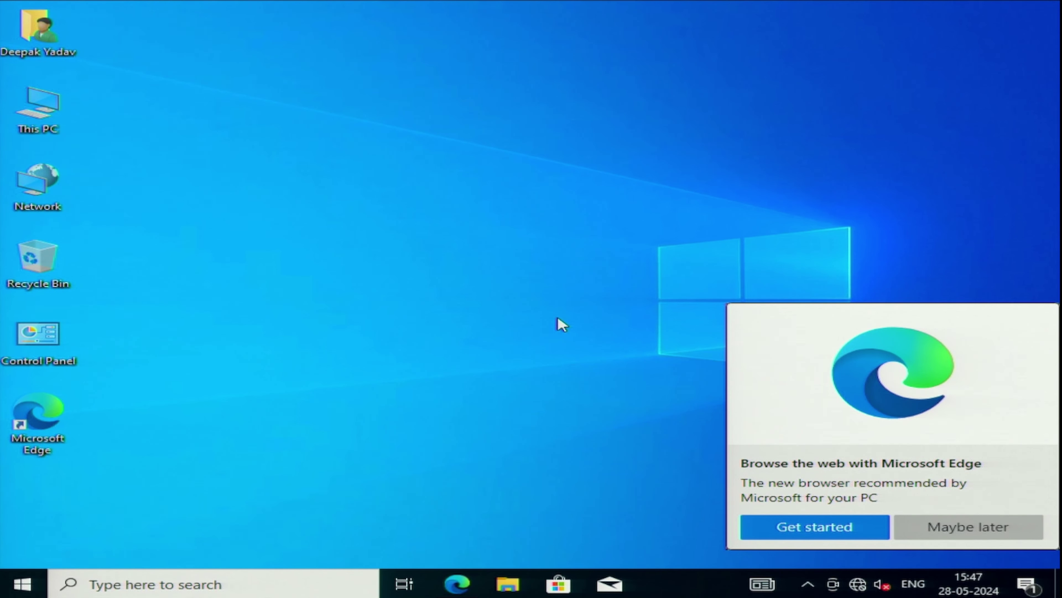
{"action": "right_click", "coordinate": [438, 168]}
{"action": "left_click", "coordinate": [491, 218]}
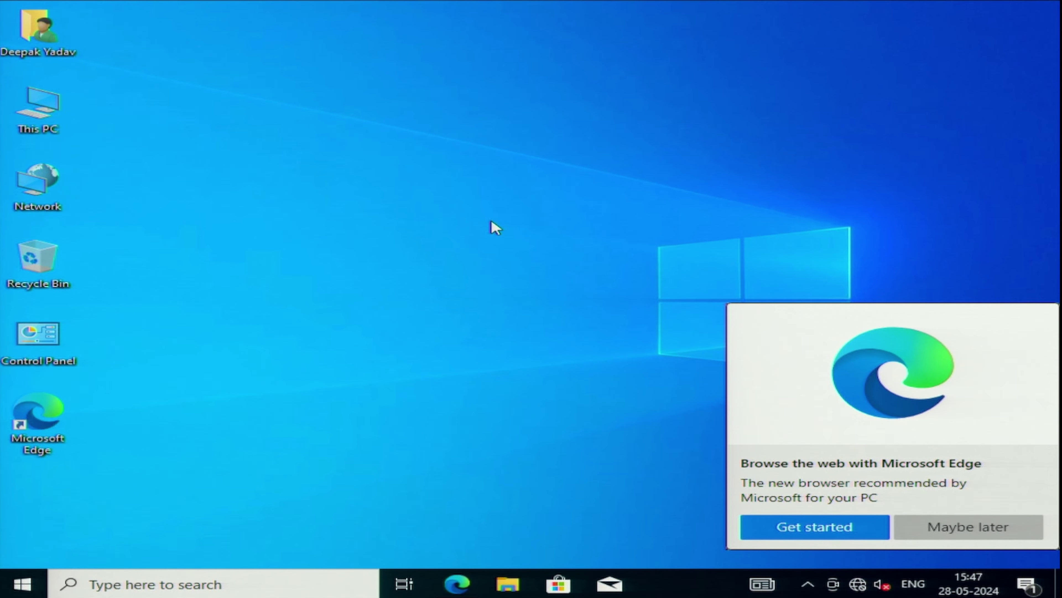